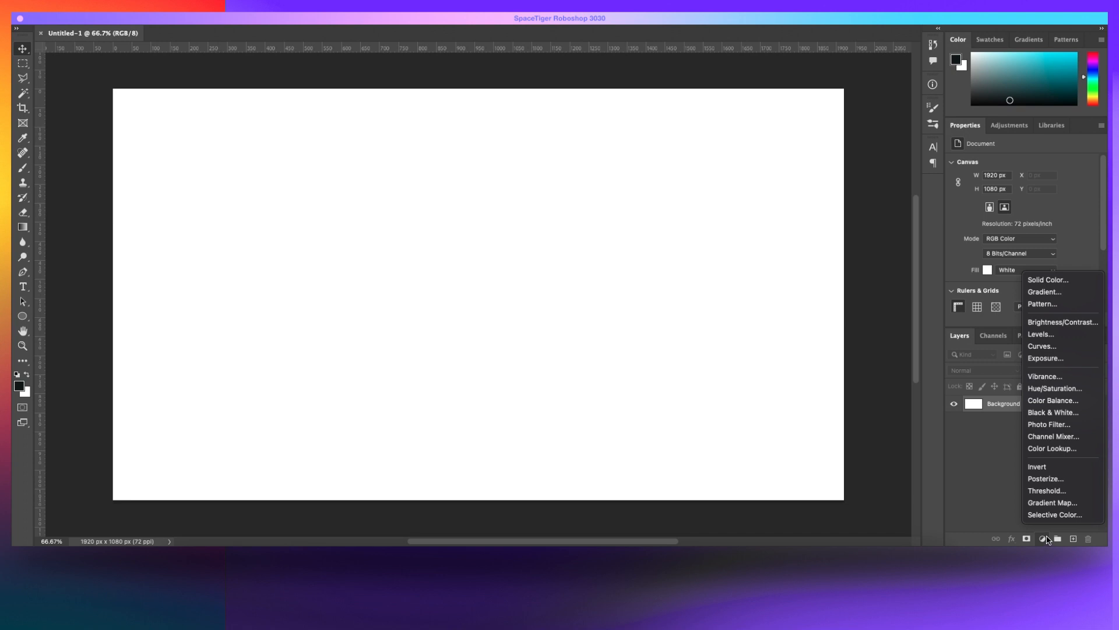
Step: Add a gradient fill layer above the background using a magenta-to-cyan gradient
left_click(1045, 291)
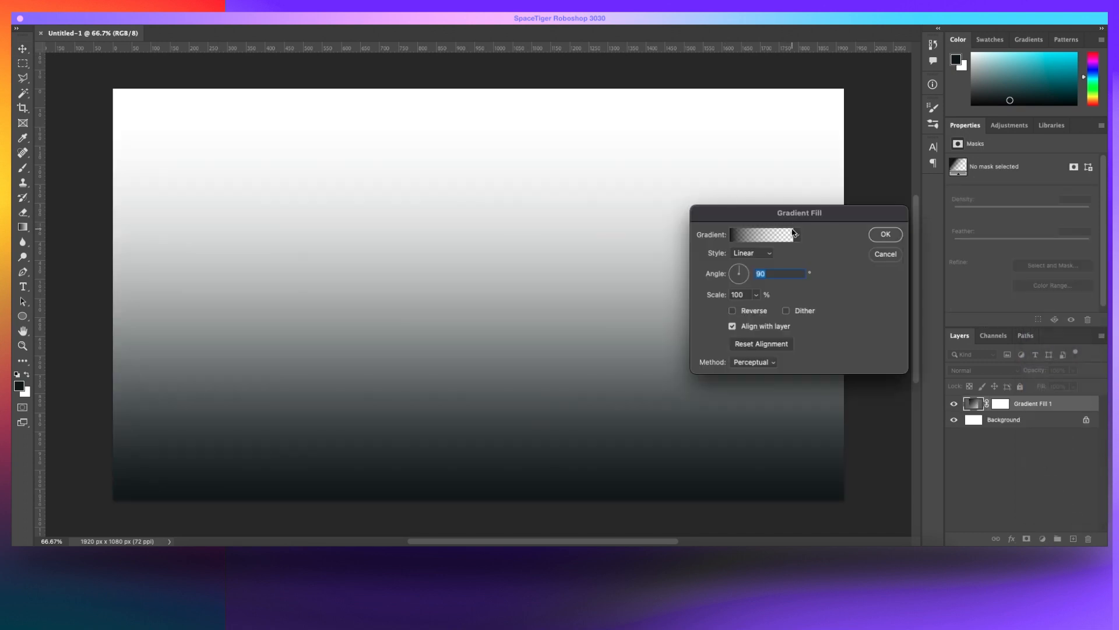
left_click(797, 234)
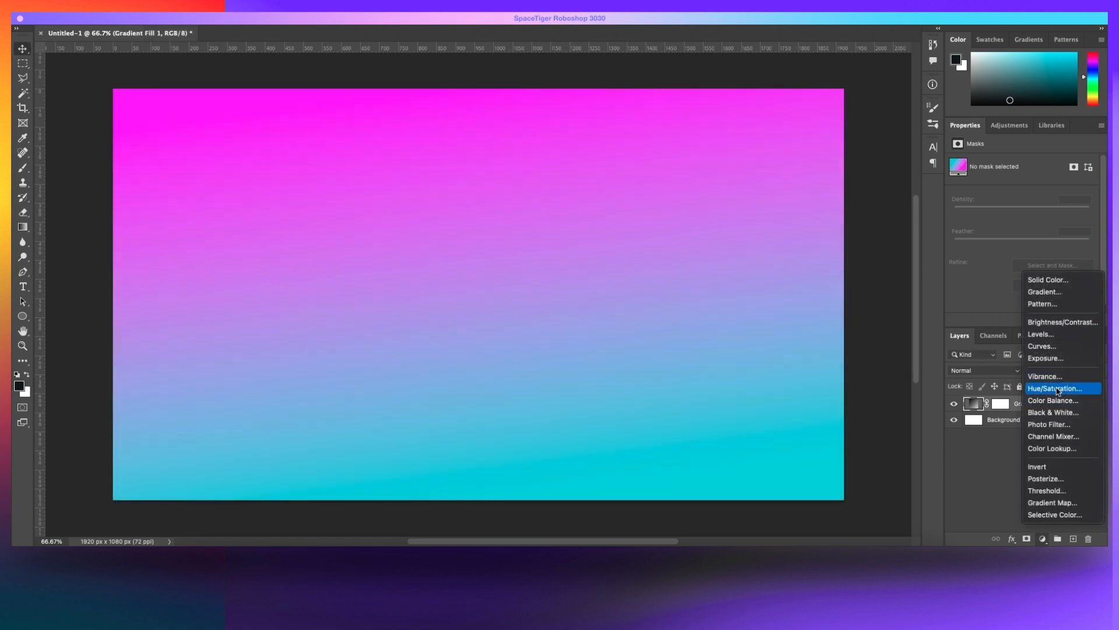
Step: Add a second gradient fill layer using the Pink_11 preset from the Pinks group
left_click(1060, 291)
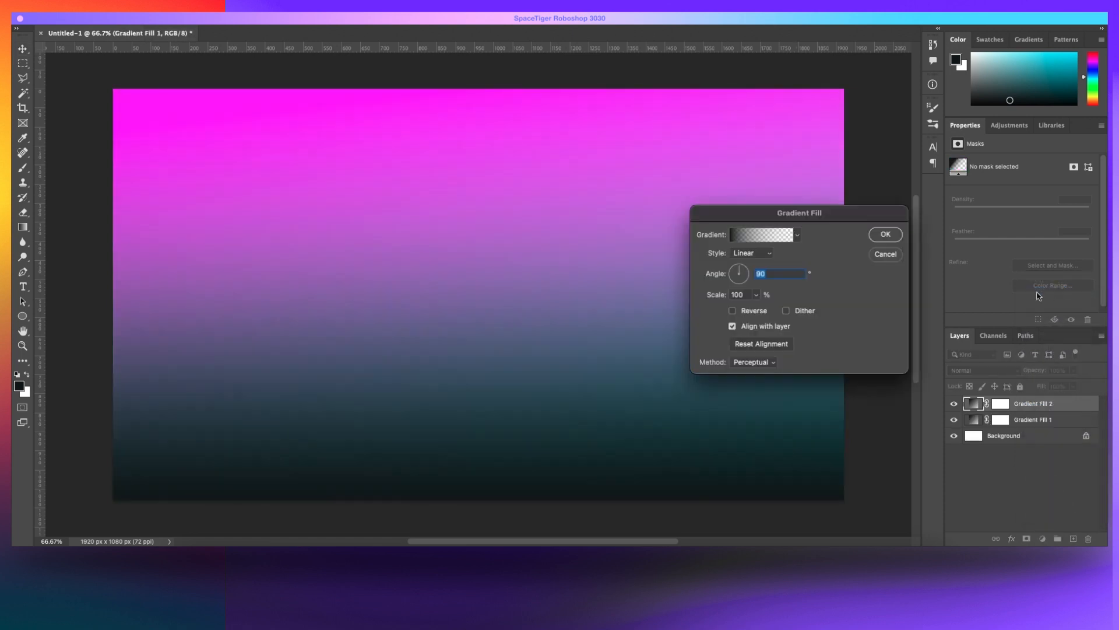
left_click(797, 235)
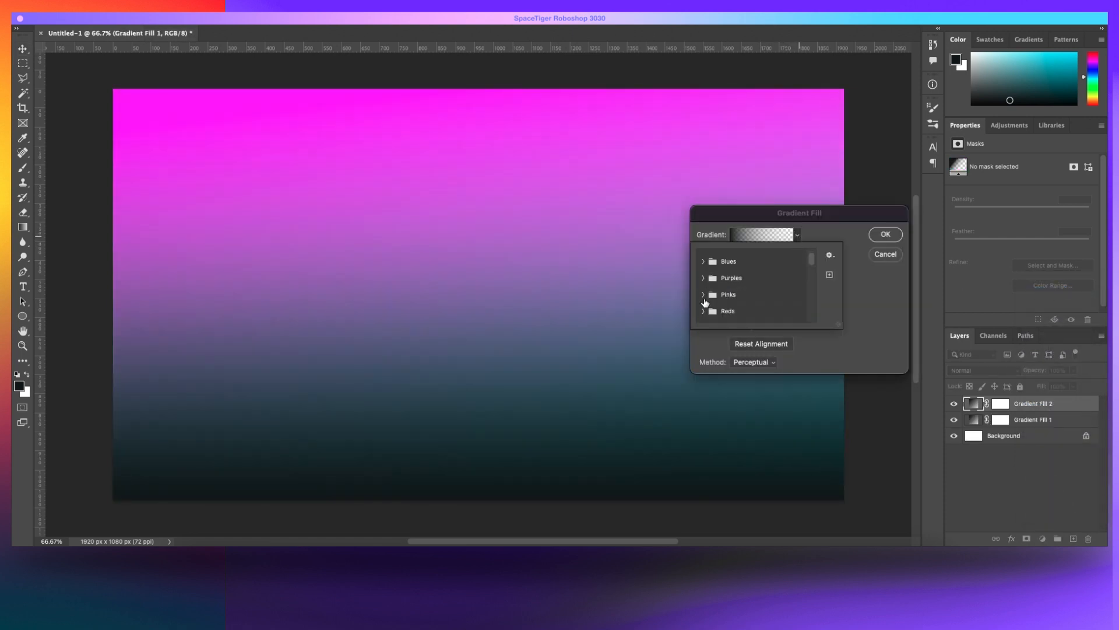
left_click(704, 295)
scroll(762, 297, "down", 5)
left_click(763, 298)
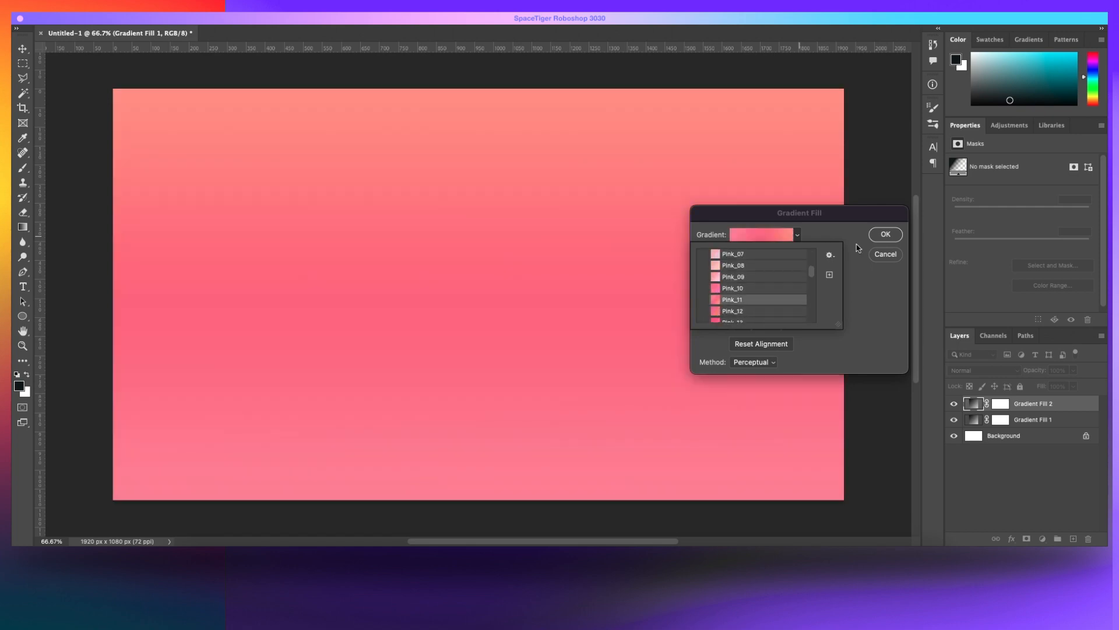
Step: Turn on dithering, set the pink gradient's angle to about 47.34°, reverse its colors and accept the fill
left_click(855, 248)
left_click(788, 311)
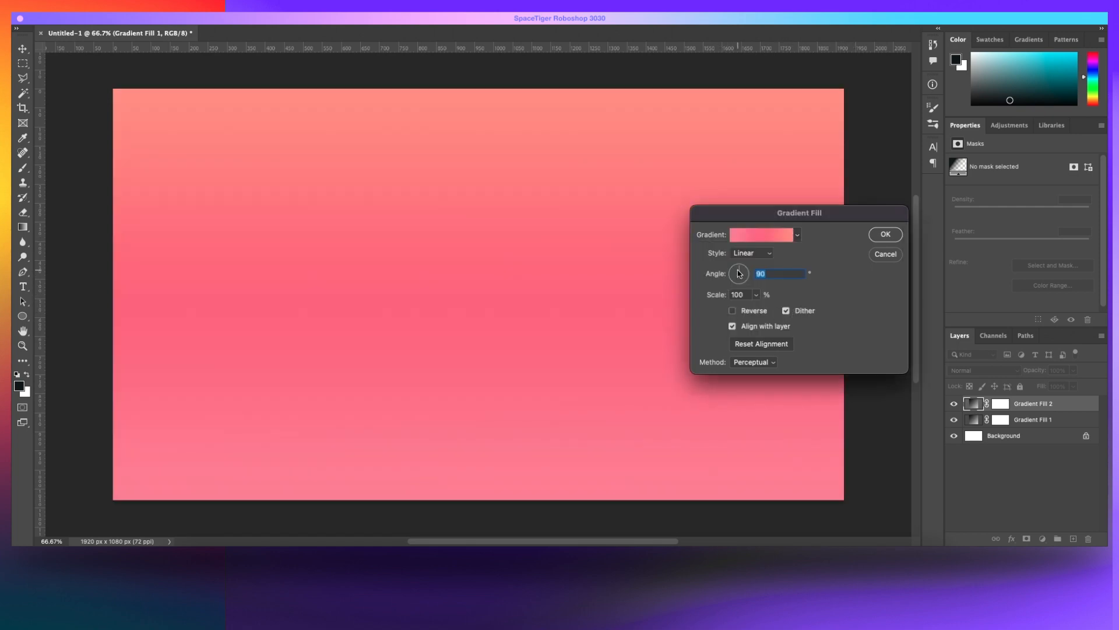
left_click_drag(738, 274, 749, 268)
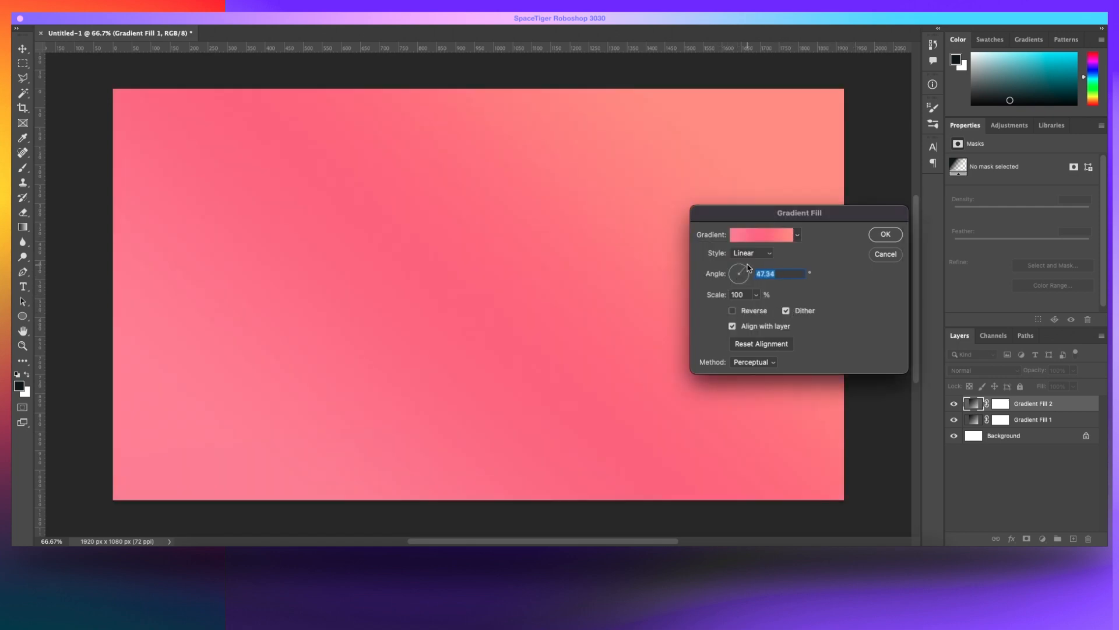
left_click(754, 311)
left_click(885, 235)
Step: Add a third gradient fill layer with a yellow-to-green preset from Greens, angled at about 93.64°, reversed and dithered
left_click(1042, 539)
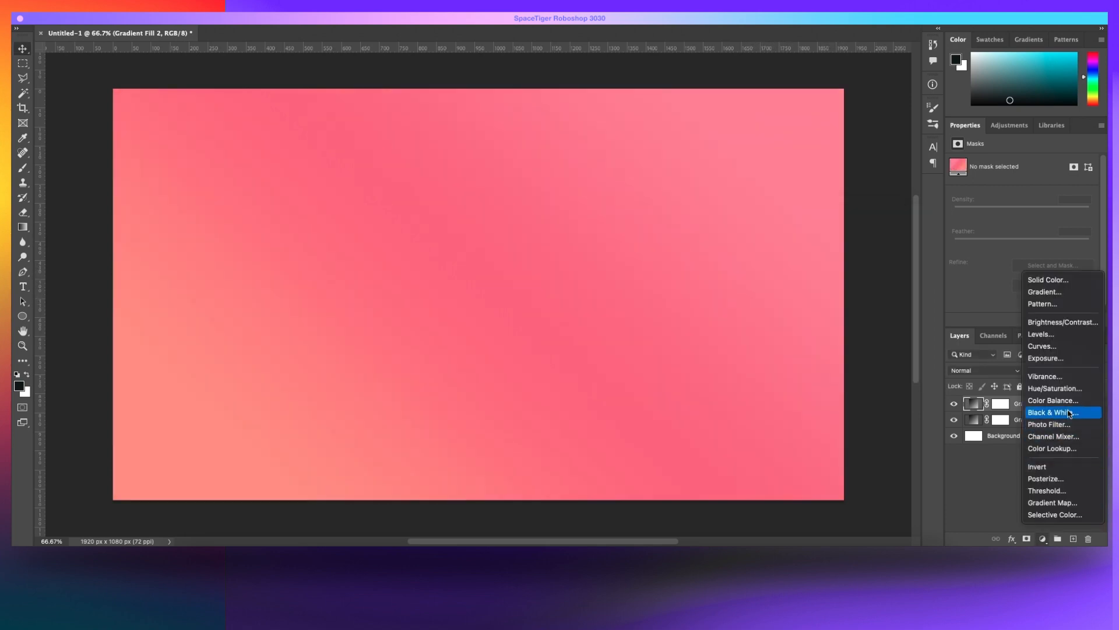
left_click(1047, 295)
left_click(797, 235)
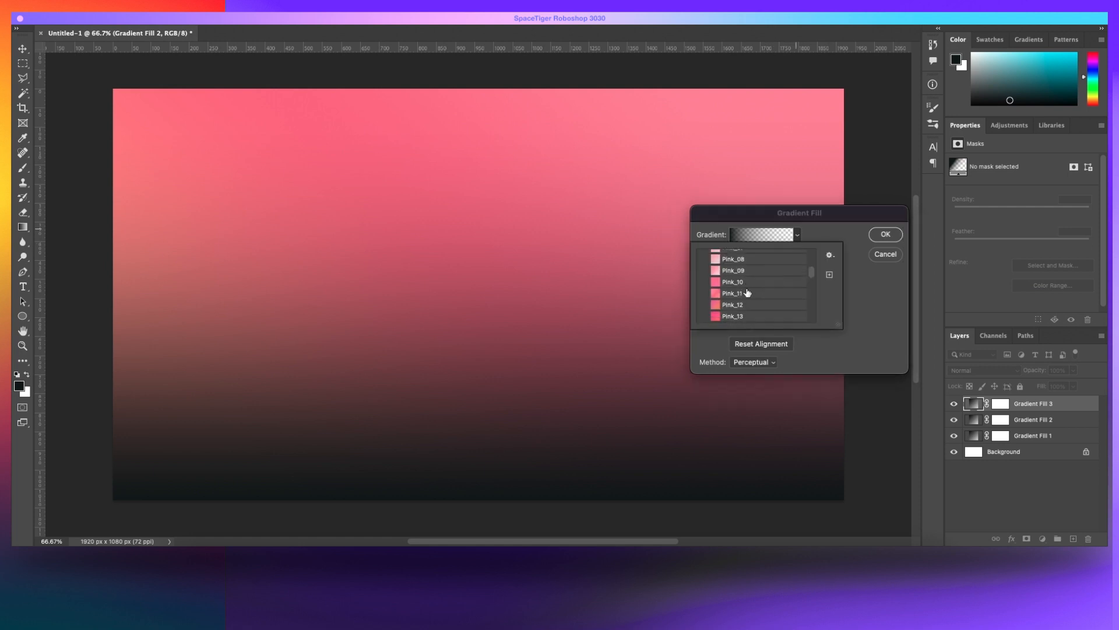
scroll(707, 303, "down", 5)
left_click(702, 272)
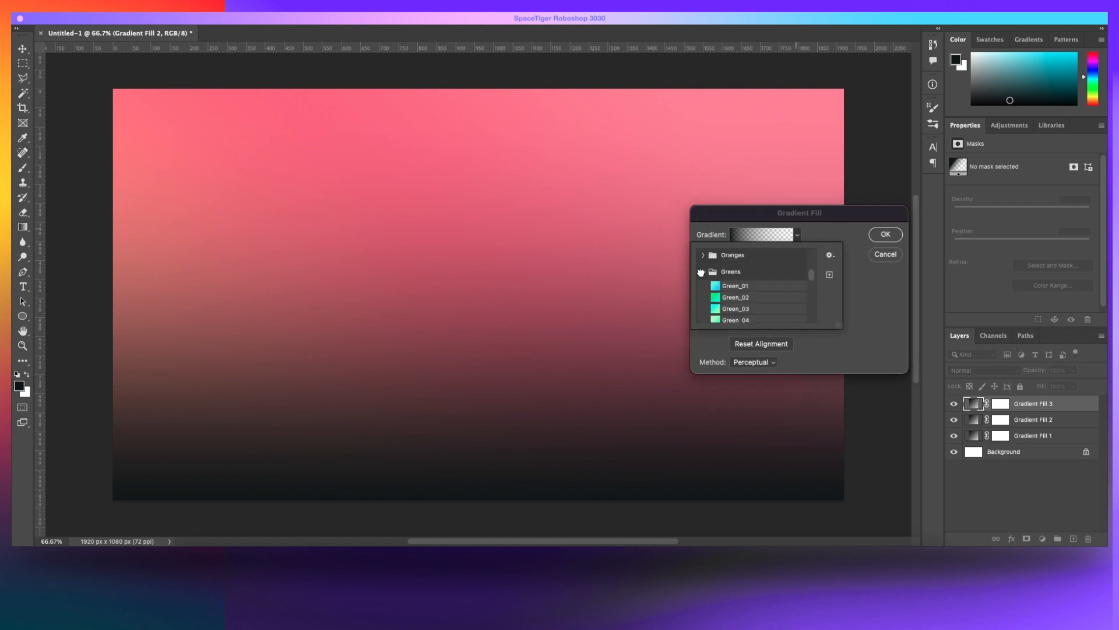
scroll(754, 293, "down", 5)
double_click(745, 295)
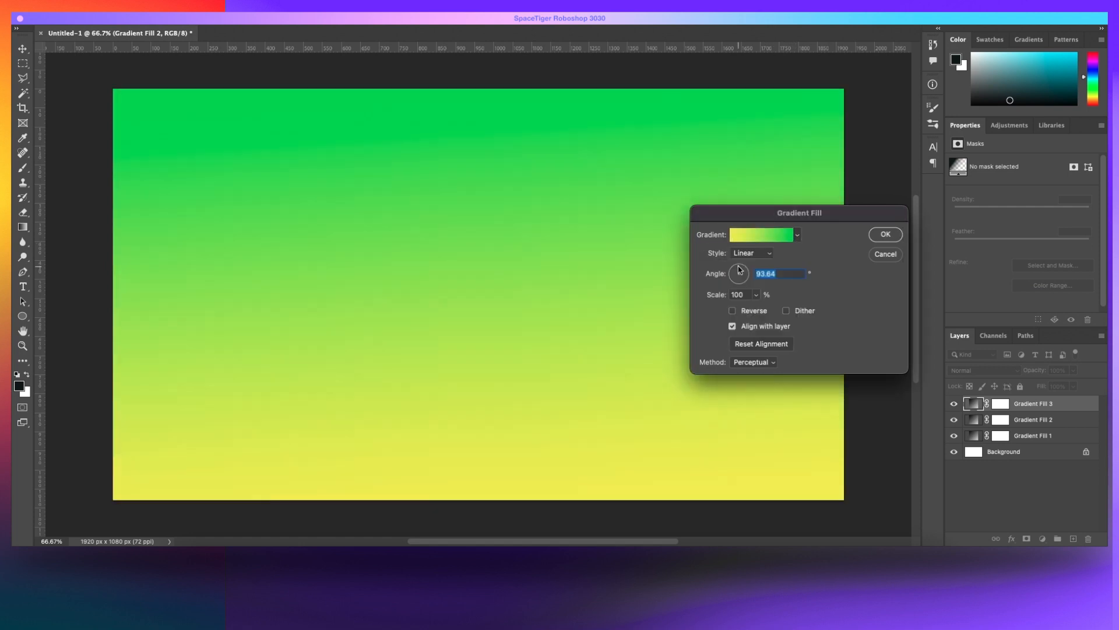
left_click(754, 311)
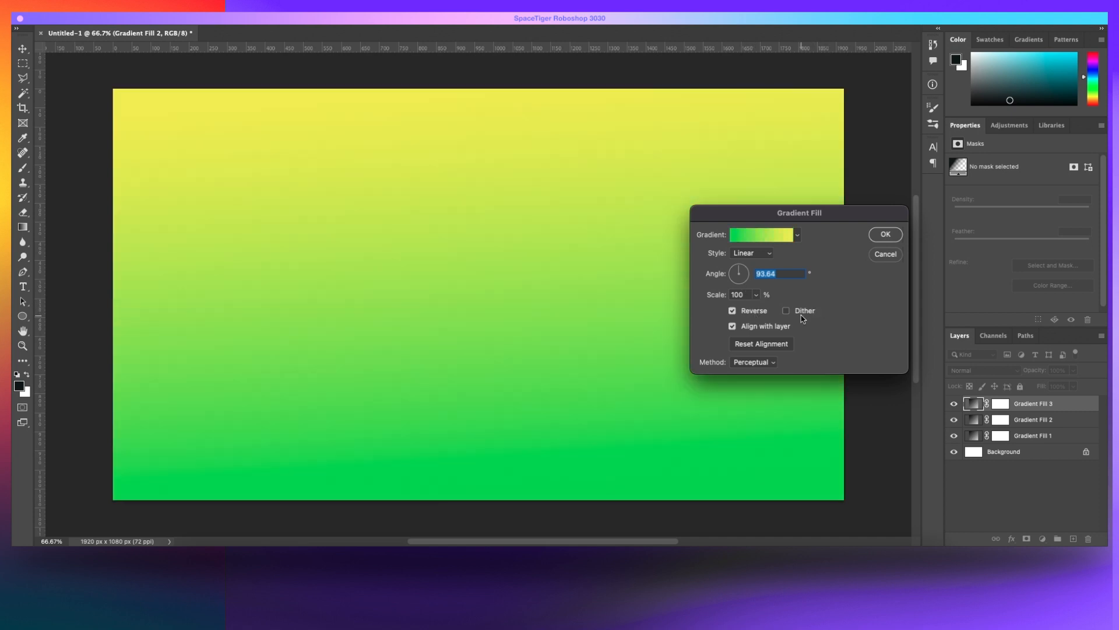
left_click(885, 235)
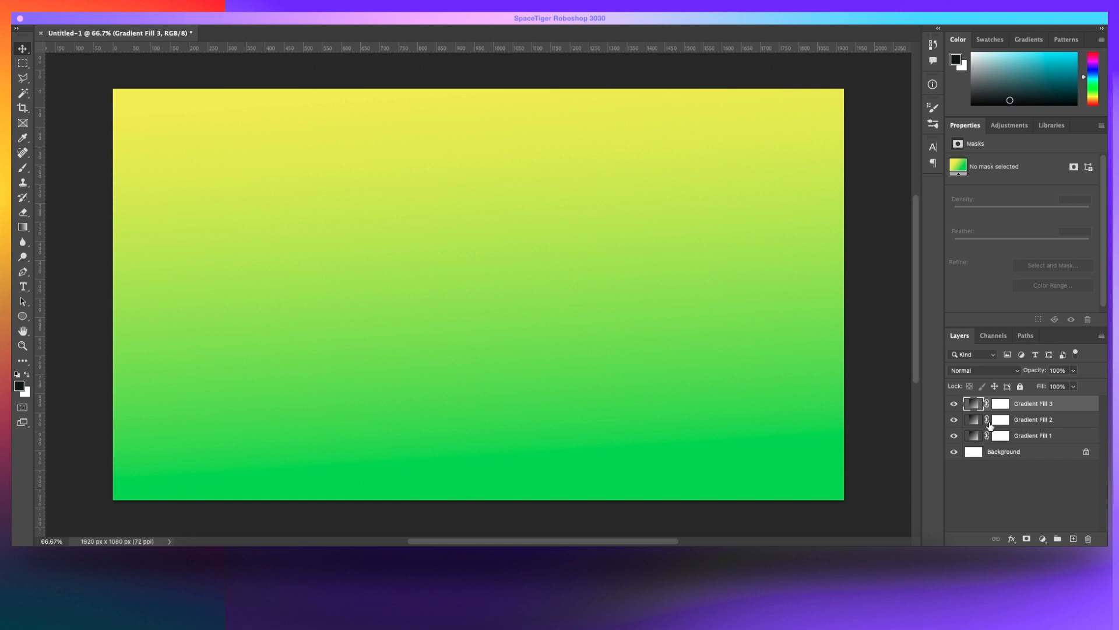
Step: Hide Gradient Fill 3 and set the blend mode of Gradient Fill 2 to Difference
left_click(954, 403)
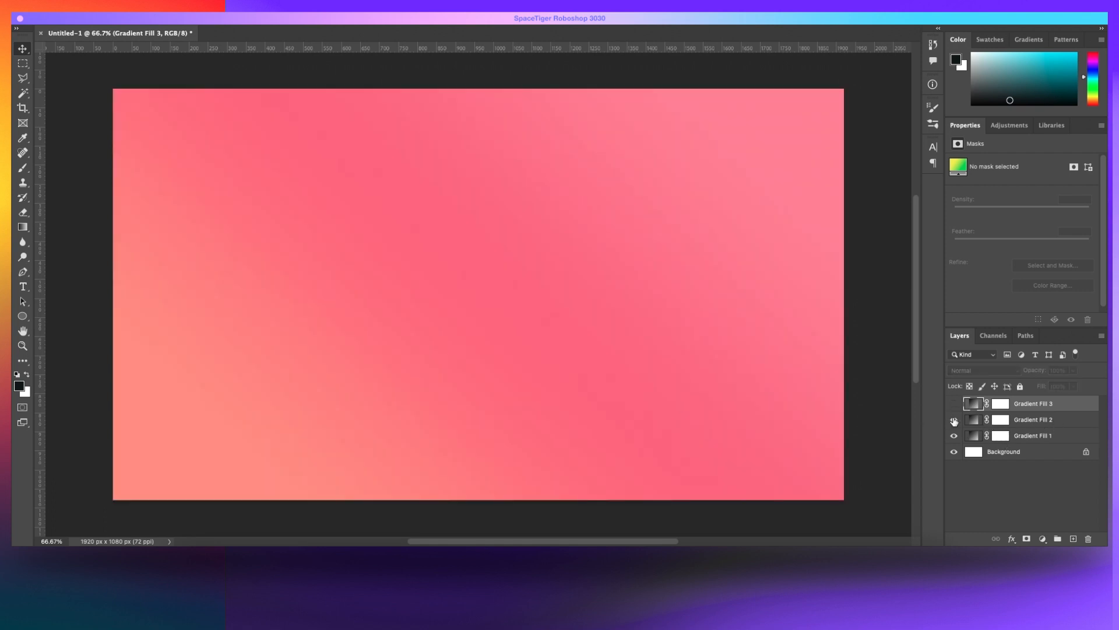
left_click(954, 420)
left_click(954, 420)
left_click(1029, 420)
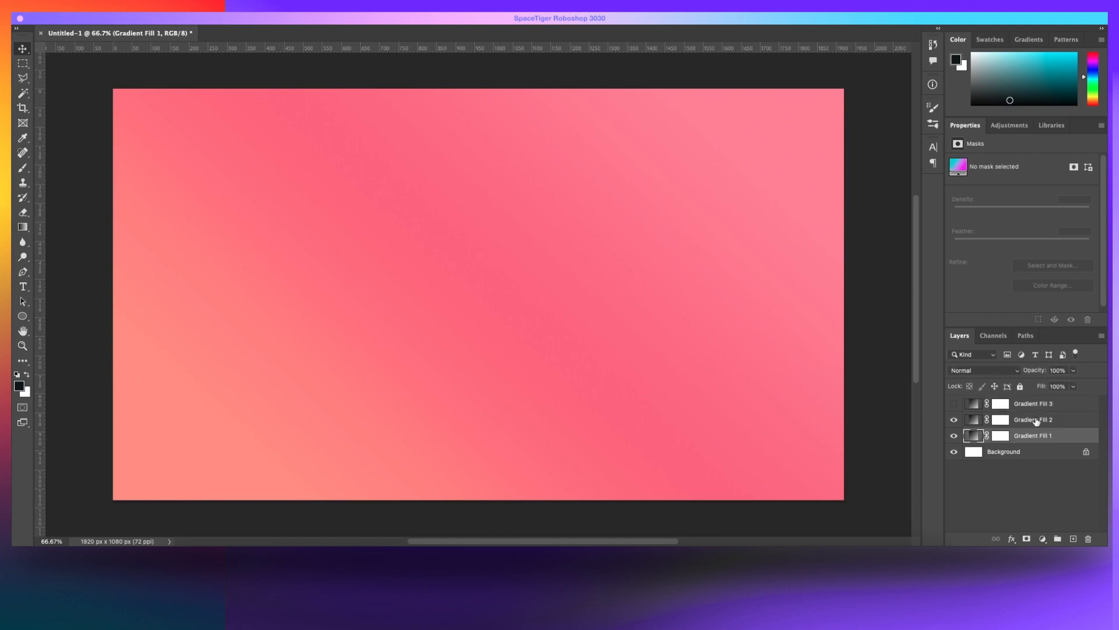
left_click(984, 370)
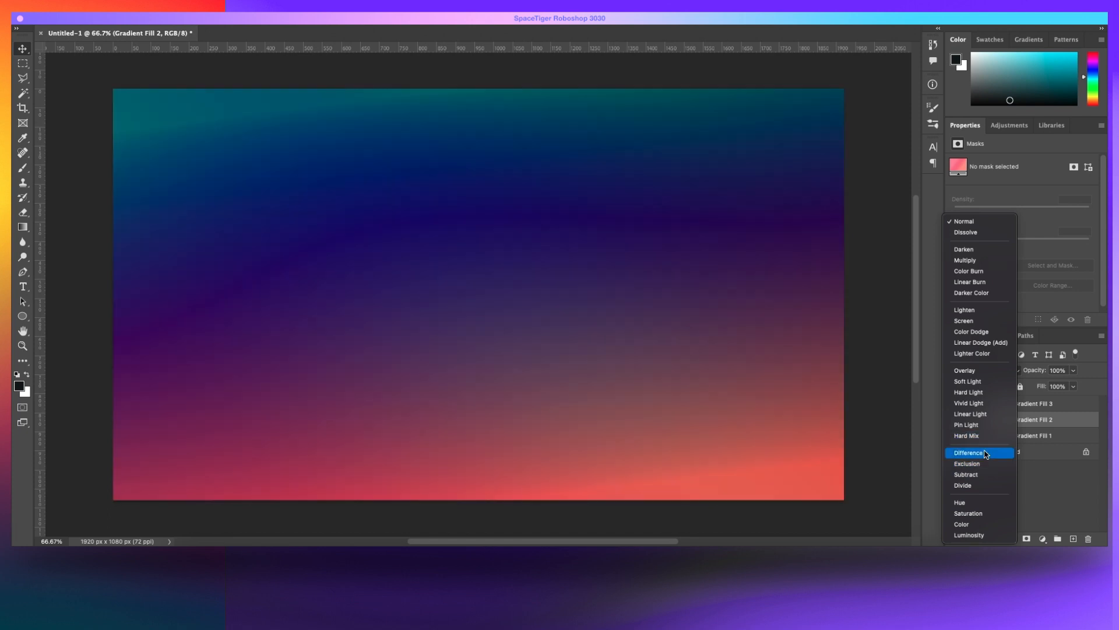
left_click(985, 453)
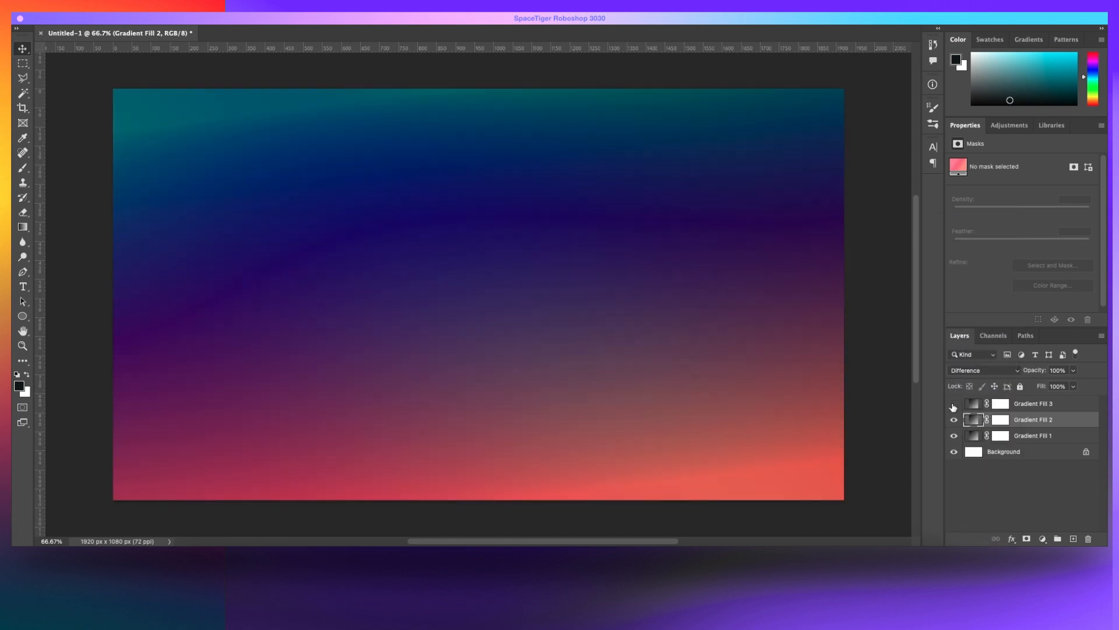
Step: Show Gradient Fill 3 again and set its blend mode to Darken
left_click(954, 404)
left_click(1003, 403)
left_click(984, 370)
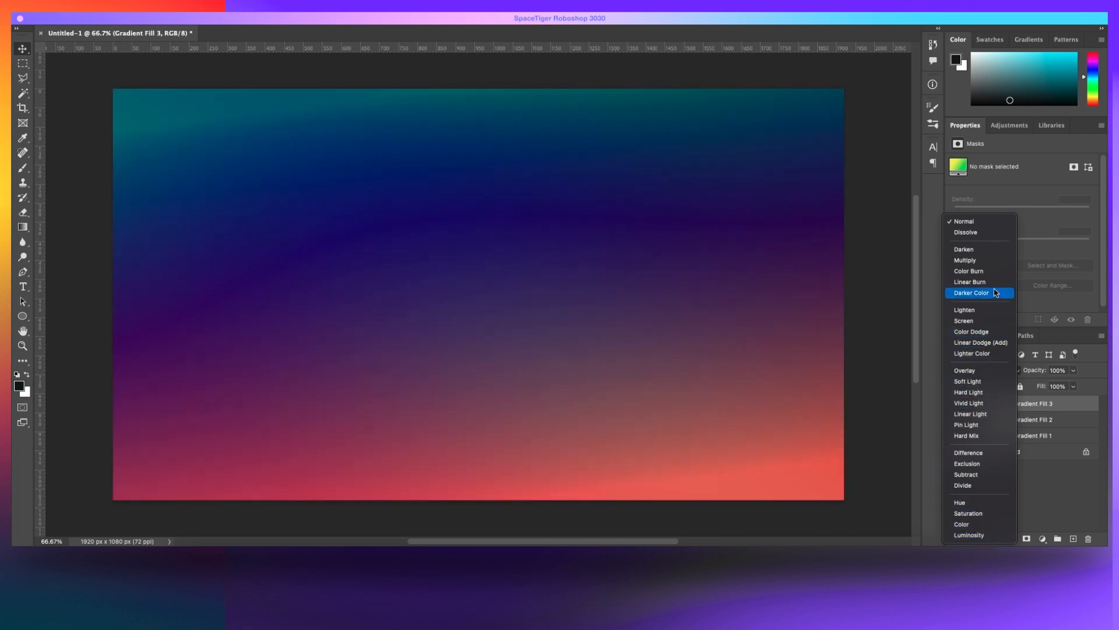
left_click(983, 256)
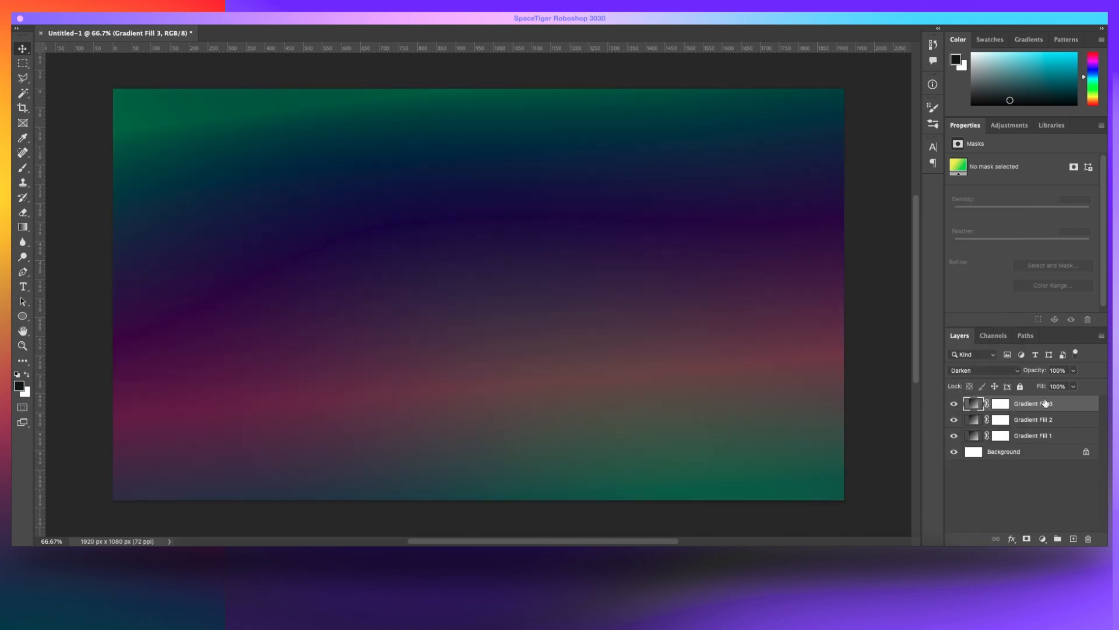
mouse_move(1053, 405)
left_mouse_down()
mouse_move(1058, 426)
mouse_move(1055, 403)
left_mouse_up()
Step: Try switching the reversed color order of Gradient Fill 3 off and on, and review the settings of Gradient Fill 2
double_click(974, 403)
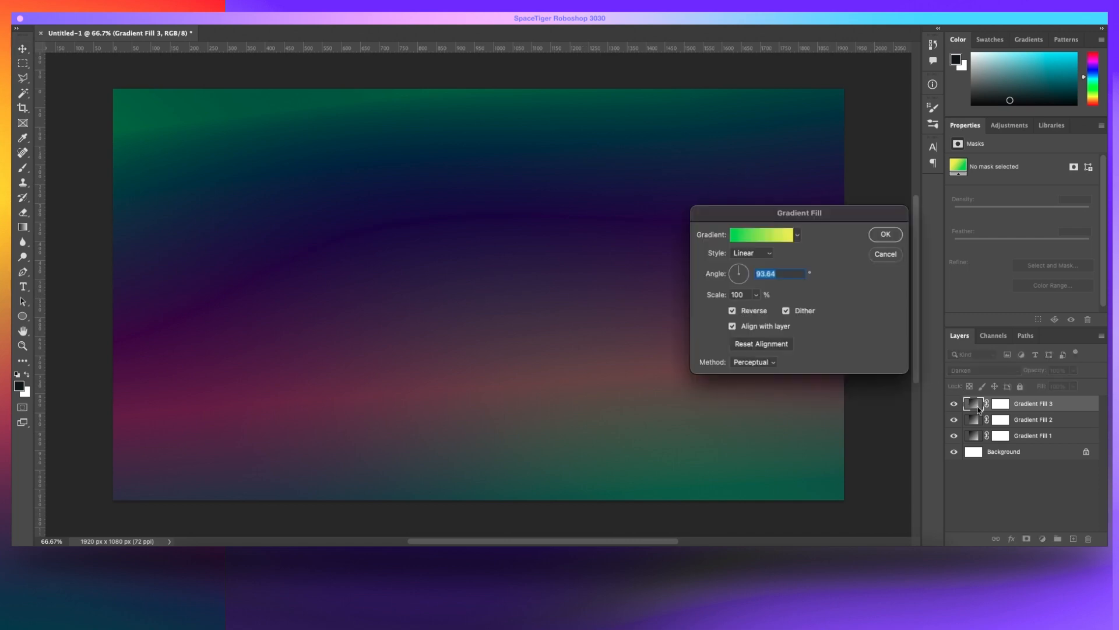
left_click(733, 314)
left_click(733, 315)
left_click(748, 315)
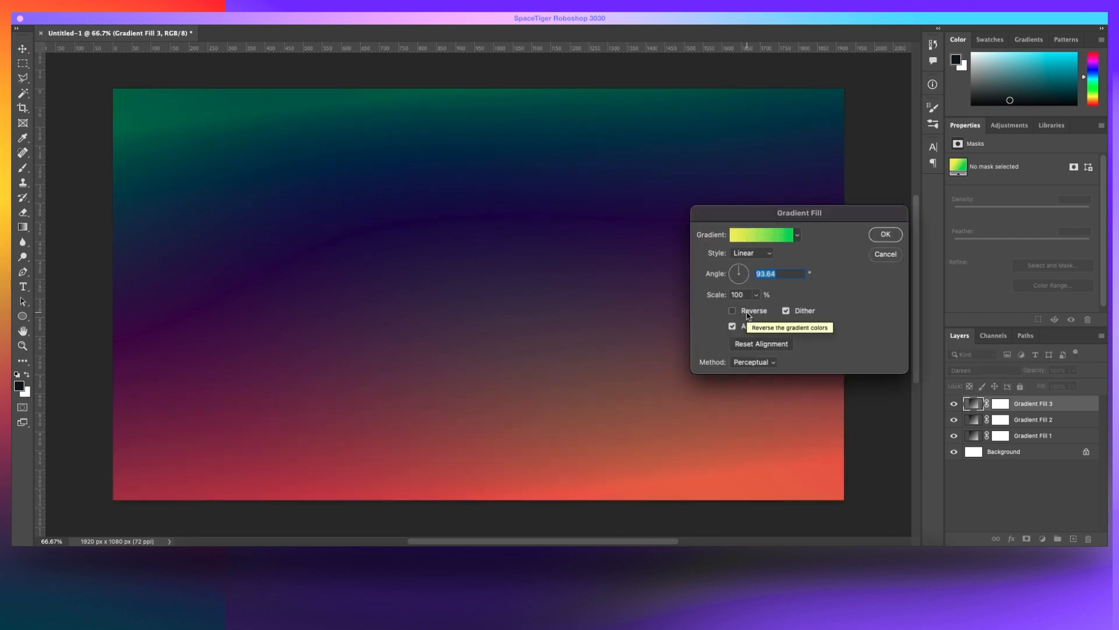
left_click(749, 315)
left_click(884, 254)
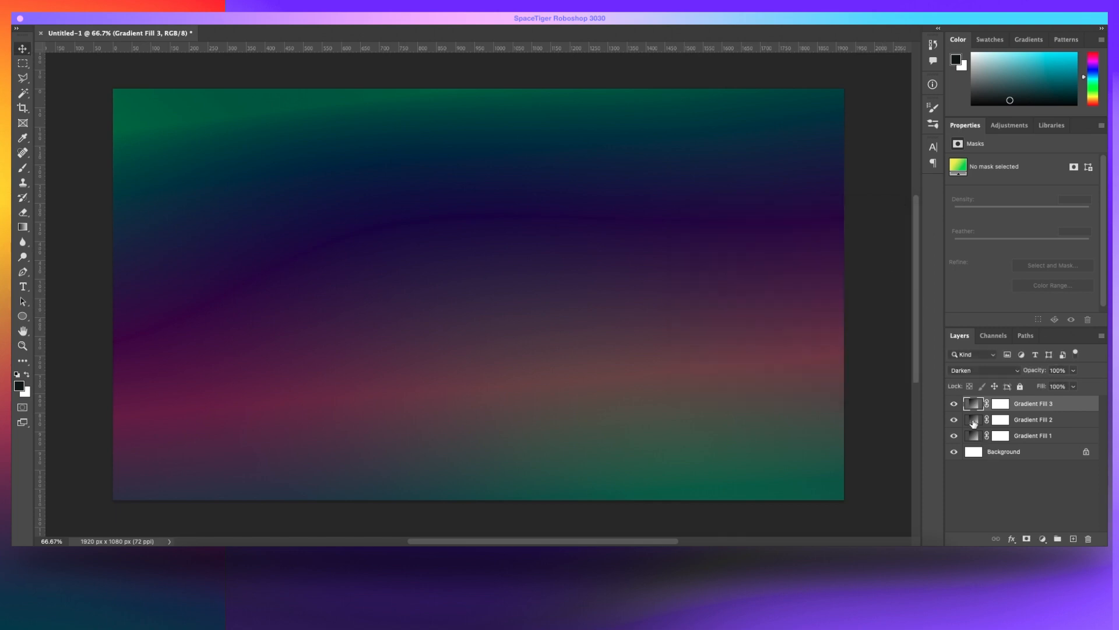
double_click(974, 421)
left_click(885, 234)
Step: Add an empty layer directly above Gradient Fill 2 and set the foreground color to a bright hot pink
left_click(1056, 404)
left_click(1056, 420)
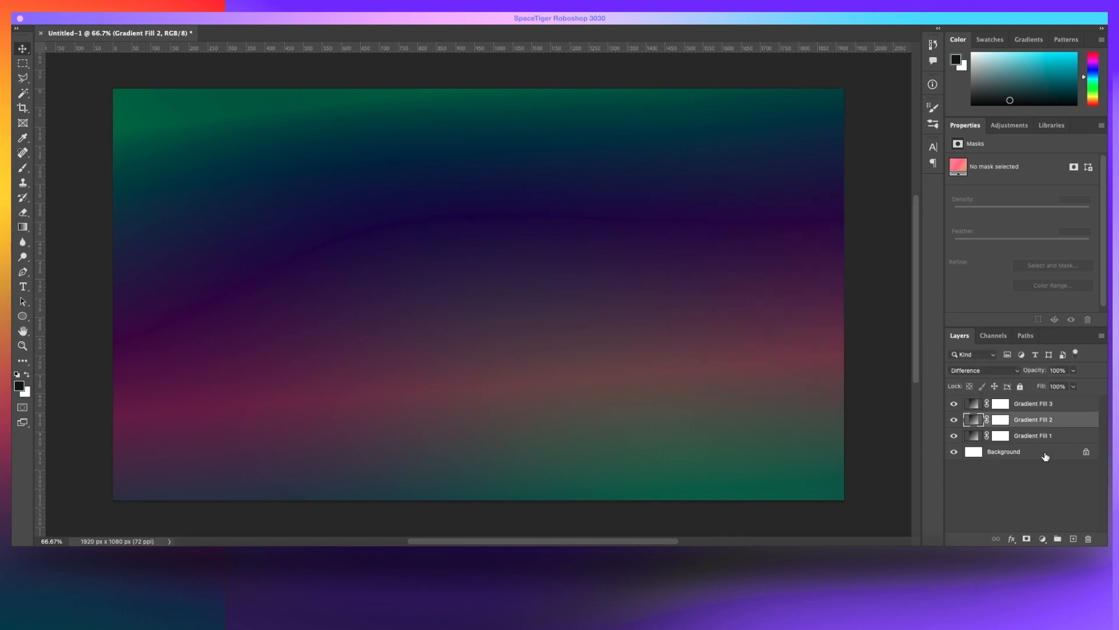
left_click(1074, 540)
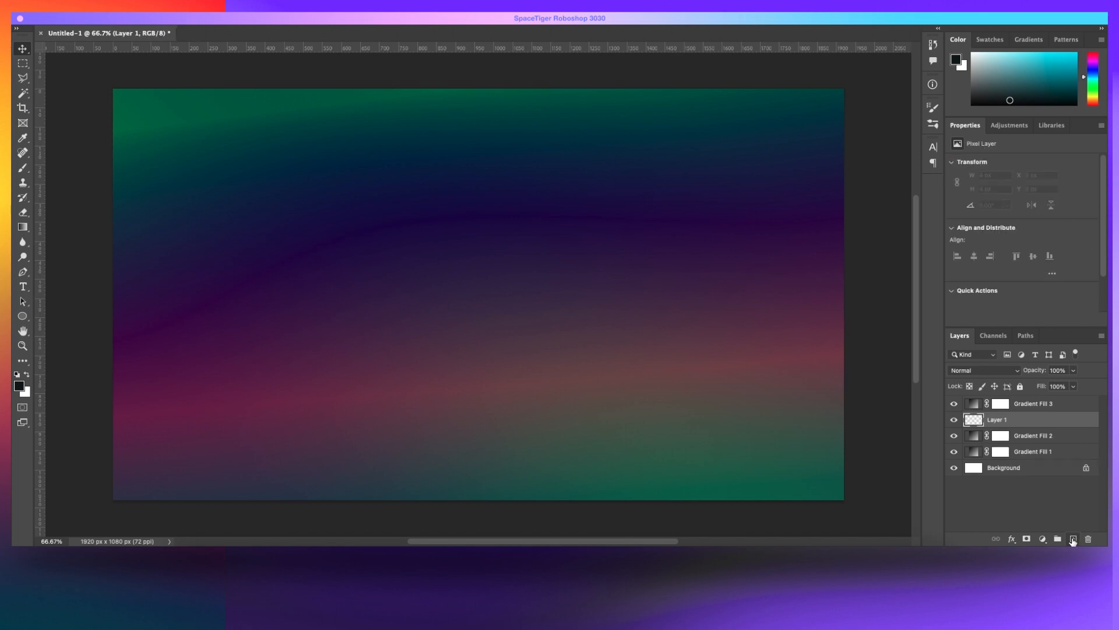
left_click(1092, 60)
left_click_drag(1068, 62, 1102, 51)
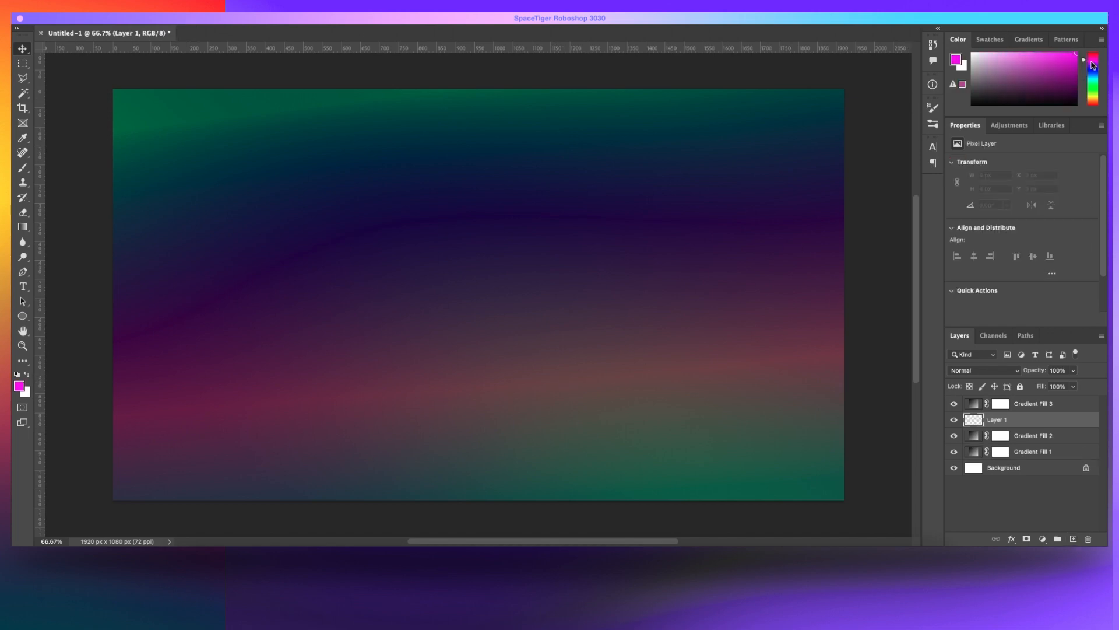
Step: Enlarge the brush greatly and paint broad soft pink strokes across the canvas on Layer 1
key("b")
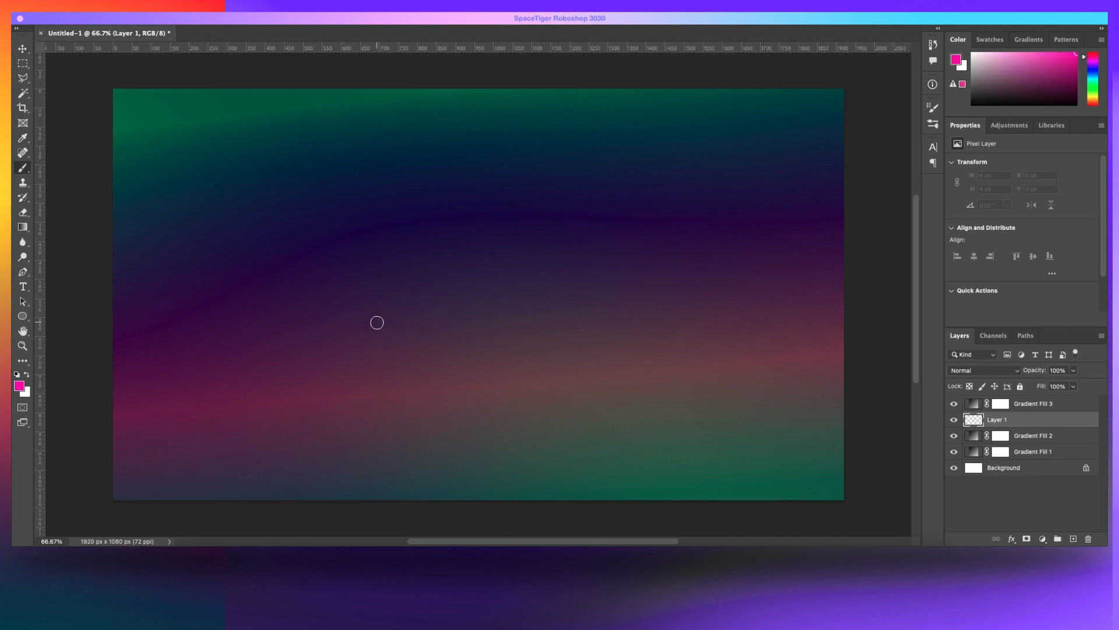
key("bracketright")
key("bracketright")
key("bracketright")
key("bracketright")
key("bracketright")
key("bracketright")
key("bracketright")
key("bracketright")
key("bracketright")
key("bracketright")
key("bracketright")
key("bracketright")
key("bracketright")
key("bracketright")
key("bracketright")
key("bracketright")
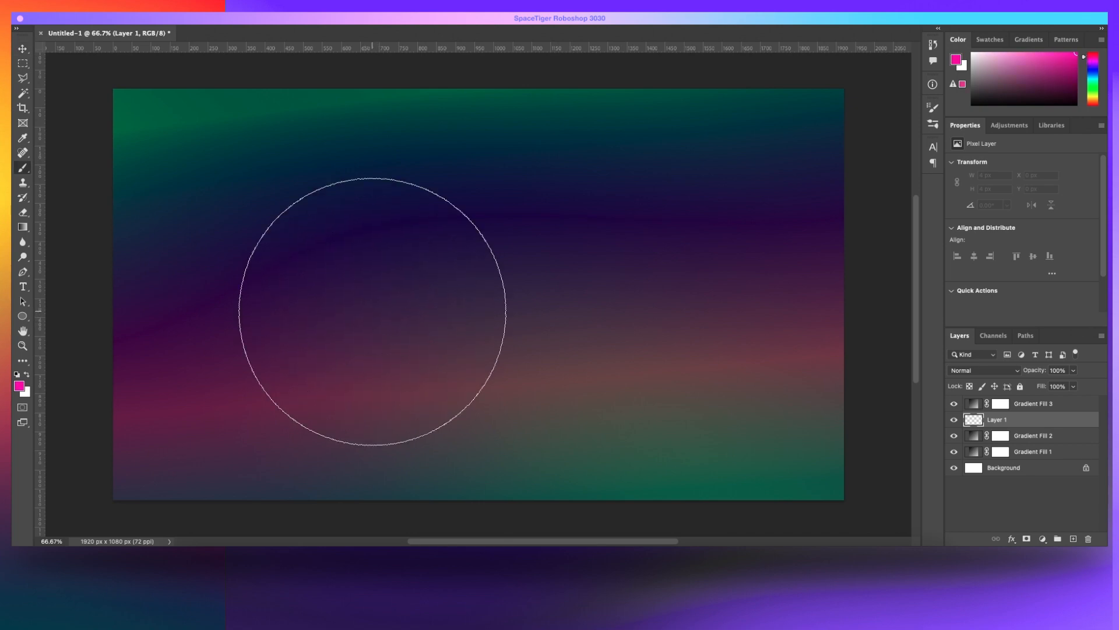
mouse_move(216, 293)
left_mouse_down()
mouse_move(531, 439)
mouse_move(560, 439)
left_mouse_up()
left_click_drag(568, 388, 758, 454)
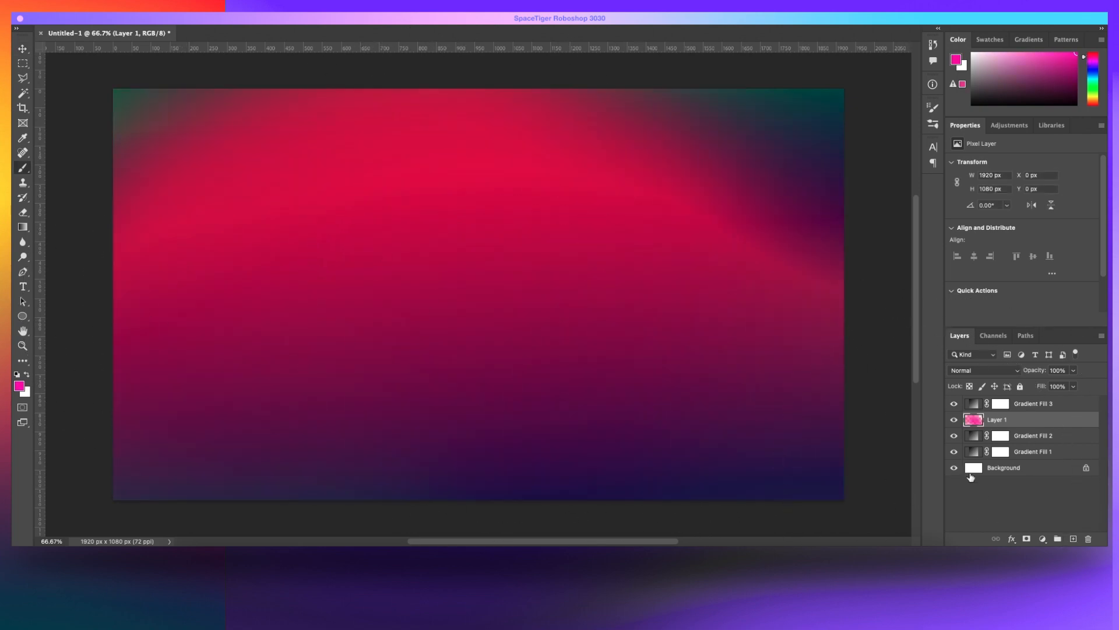
Step: Set the blend mode of the pink painted layer to Vivid Light
key("v")
left_click(995, 370)
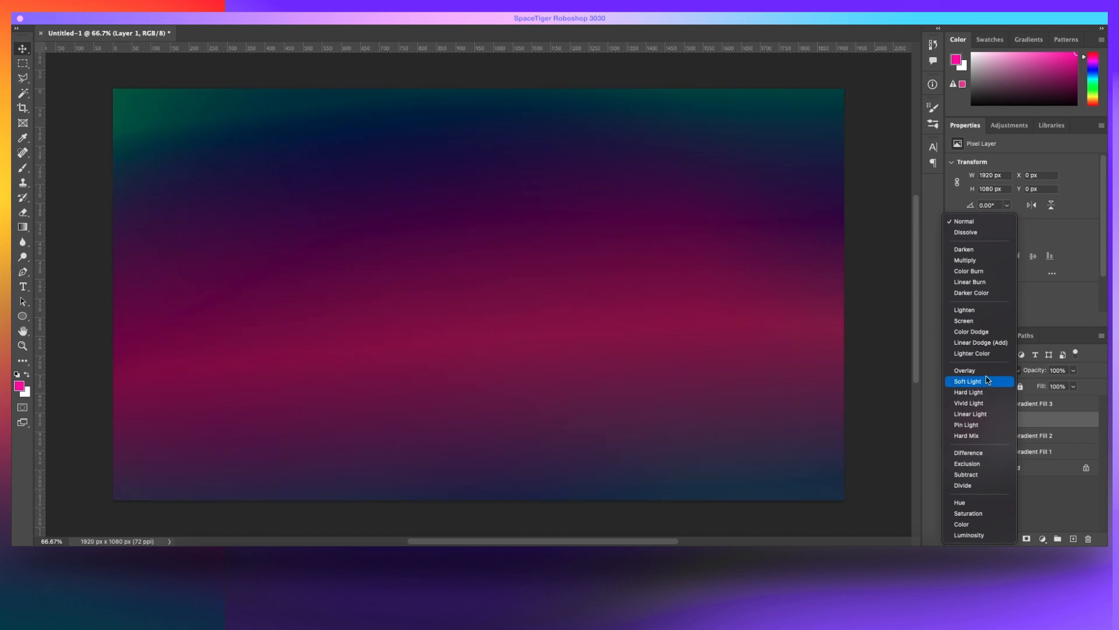
left_click(989, 408)
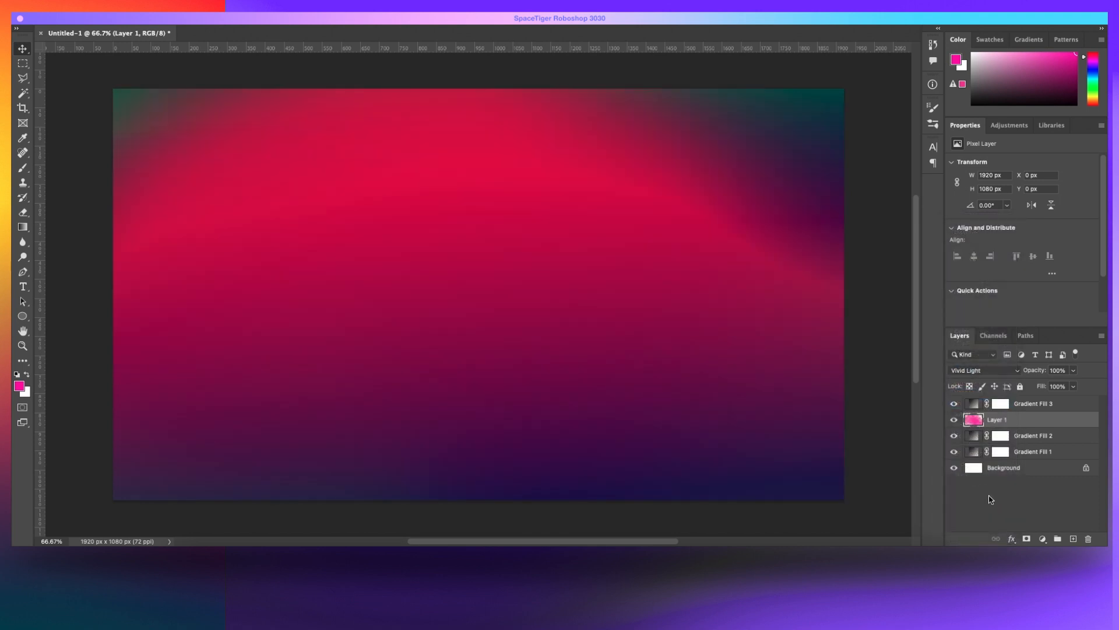
Step: Add an empty layer above Gradient Fill 3 and set the foreground color to bright green
left_click(1049, 407)
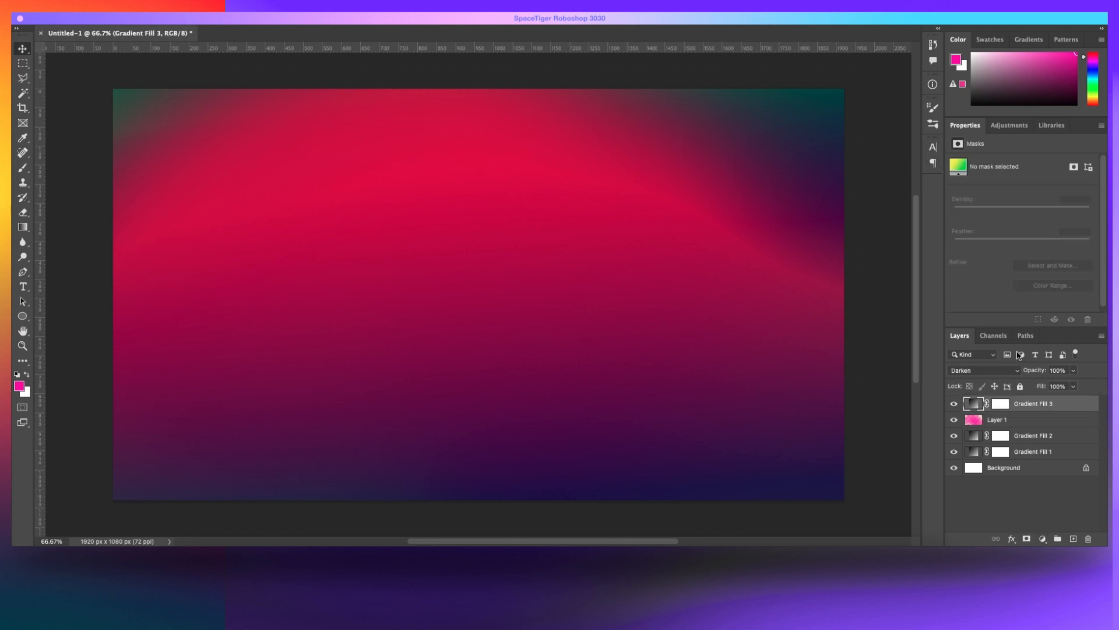
left_click(1074, 537)
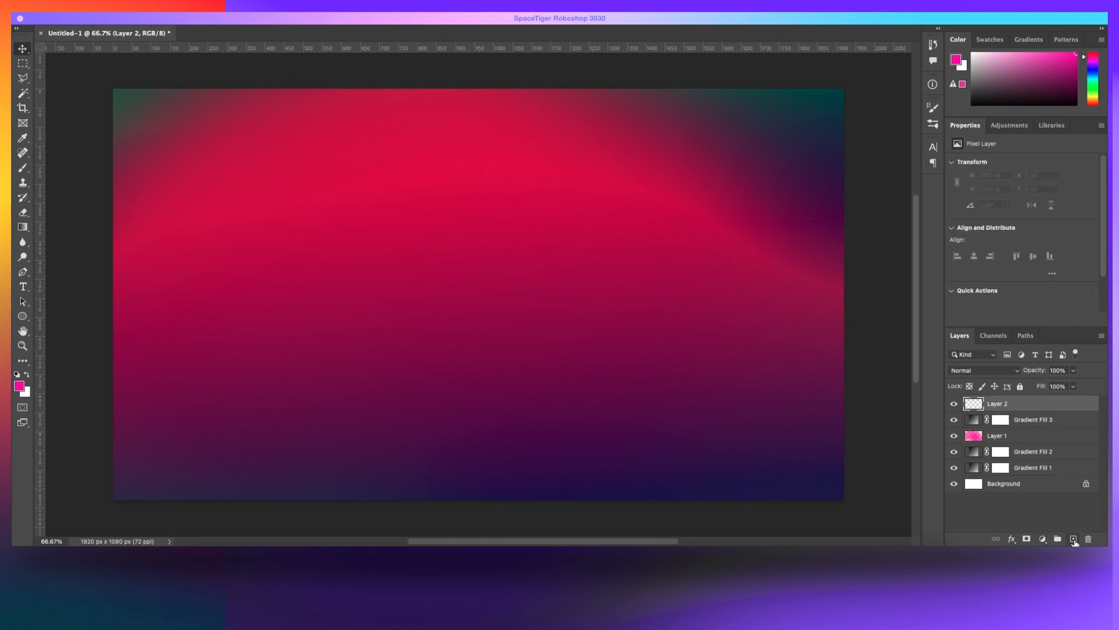
left_click(1094, 87)
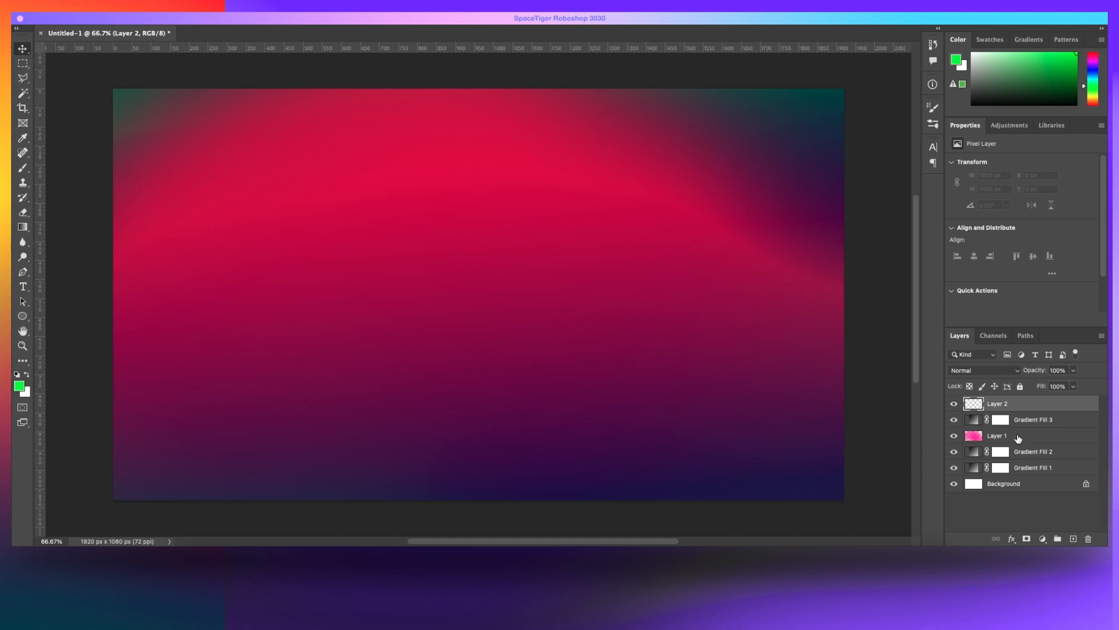
Step: Set Layer 2's blend mode to Vivid Light and paint broad soft green strokes over the middle and right of the canvas
left_click(1019, 438)
left_click(1006, 403)
left_click(985, 370)
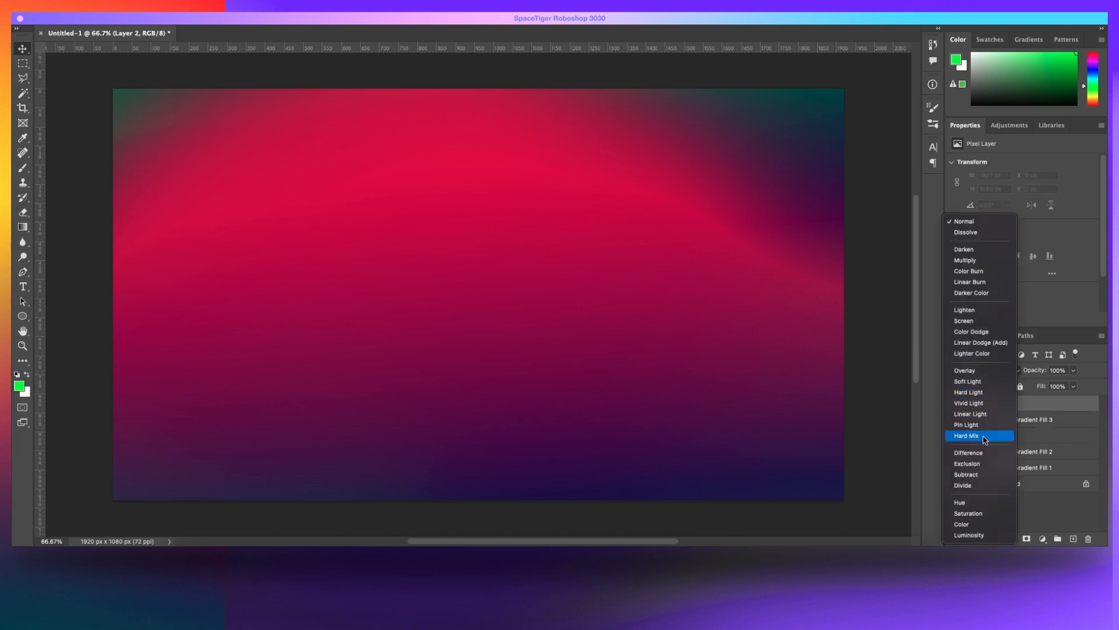
left_click(971, 403)
key("b")
mouse_move(386, 266)
left_mouse_down()
mouse_move(365, 264)
mouse_move(890, 495)
left_mouse_up()
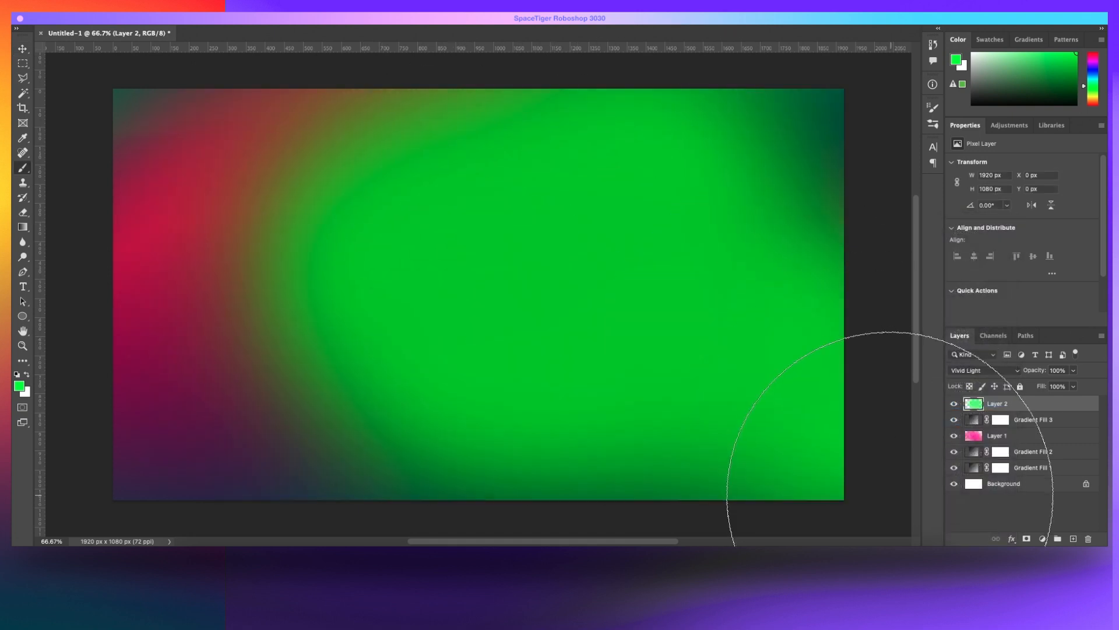
Step: Undo the broad green strokes on Layer 2 and shrink the brush considerably
left_click_drag(336, 262, 452, 370)
key("super+z")
key("super+z")
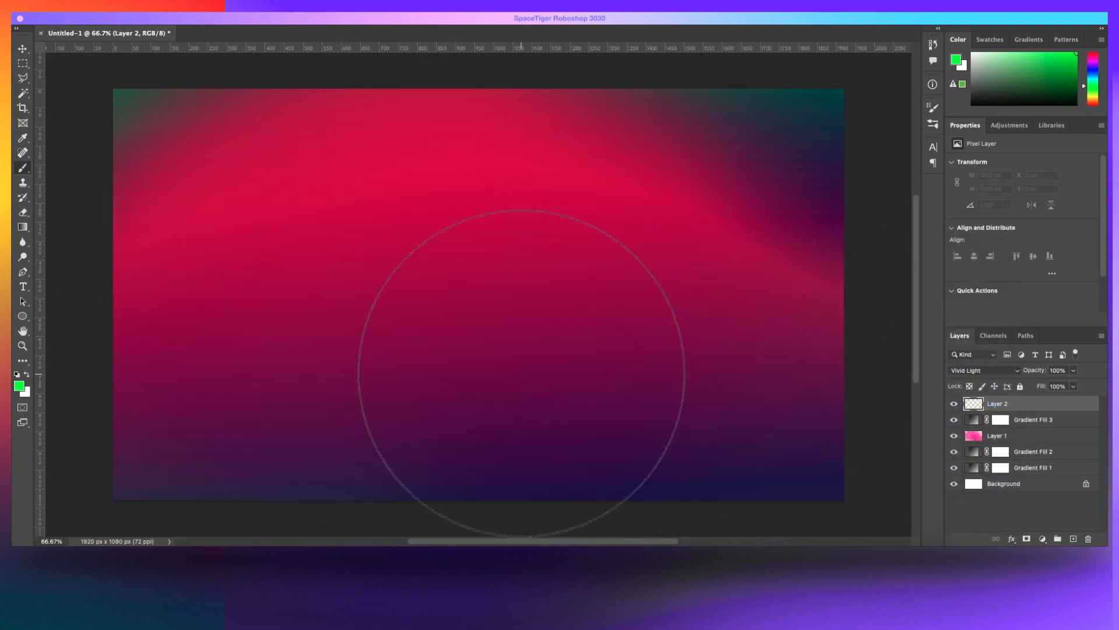
key("bracketleft")
key("bracketleft")
key("bracketleft")
key("bracketleft")
key("bracketleft")
key("bracketleft")
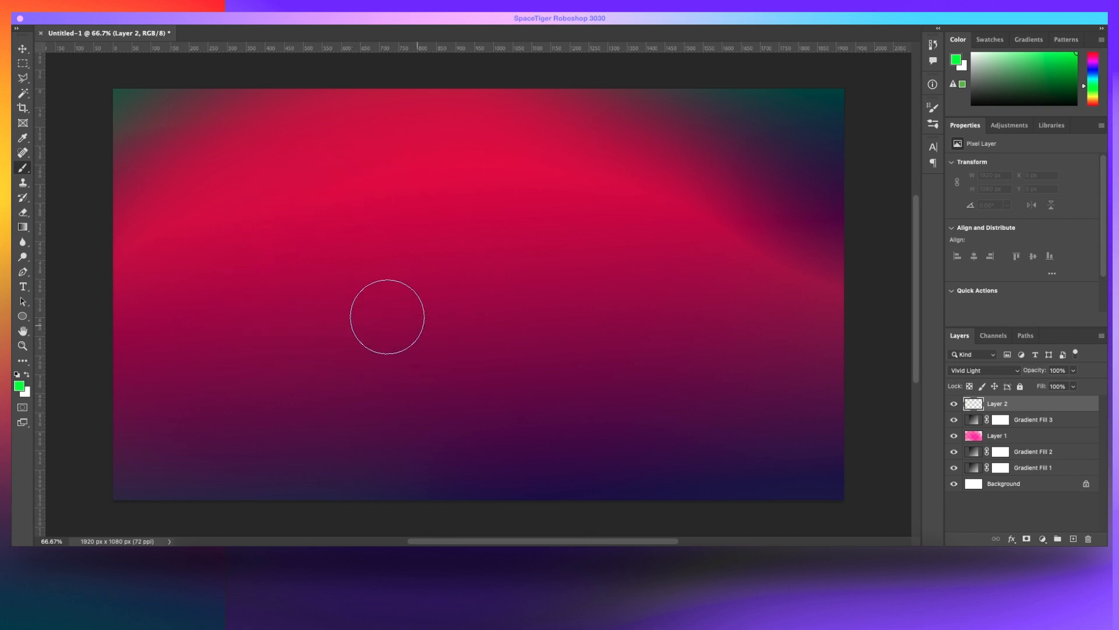
Step: Try out thin diagonal green strokes across Layer 2, undoing each one
left_click_drag(130, 222, 606, 434)
key("super+z")
mouse_move(80, 200)
left_mouse_down()
mouse_move(532, 216)
mouse_move(679, 337)
left_mouse_up()
key("super+z")
mouse_move(142, 142)
left_mouse_down()
mouse_move(145, 299)
mouse_move(694, 352)
left_mouse_up()
key("super+z")
left_click_drag(89, 373, 674, 233)
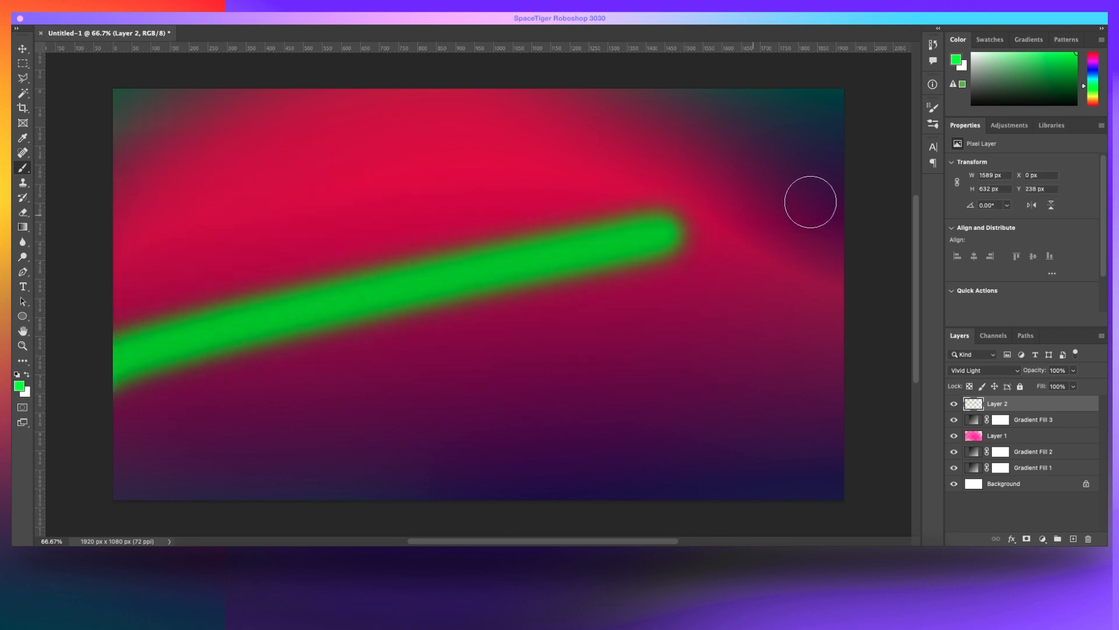
key("super+z")
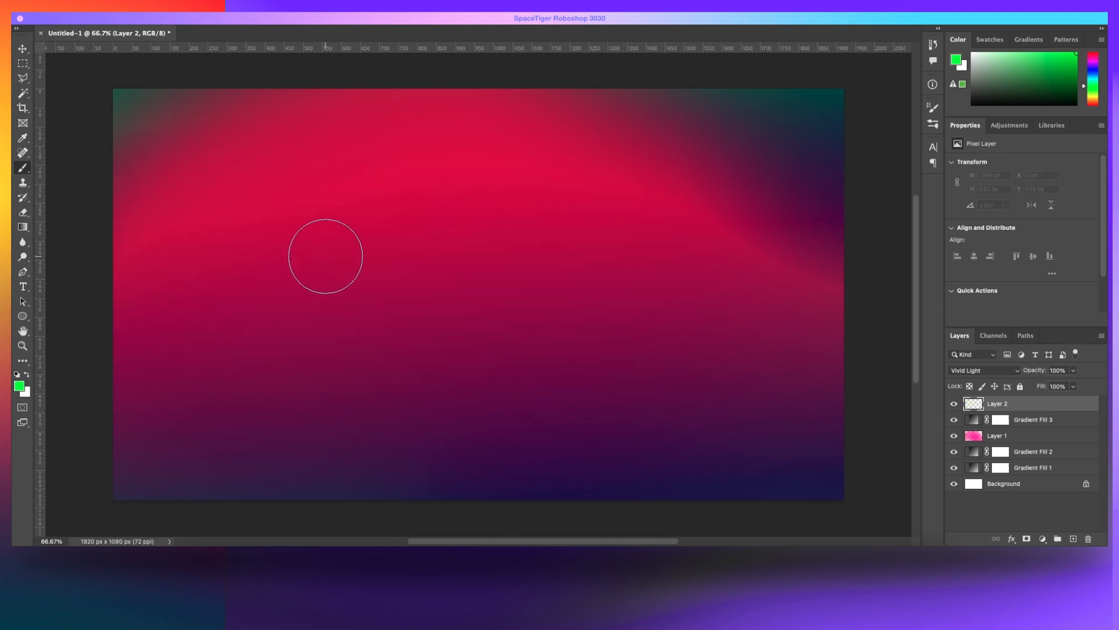
mouse_move(110, 380)
left_mouse_down()
mouse_move(656, 295)
mouse_move(842, 190)
left_mouse_up()
key("super+z")
Step: Paint soft green strokes on Layer 2: a wide diagonal band across the canvas, one along the lower middle and one in the upper-right corner
mouse_move(39, 315)
left_mouse_down()
mouse_move(737, 242)
mouse_move(145, 208)
left_mouse_up()
key("super+semicolon")
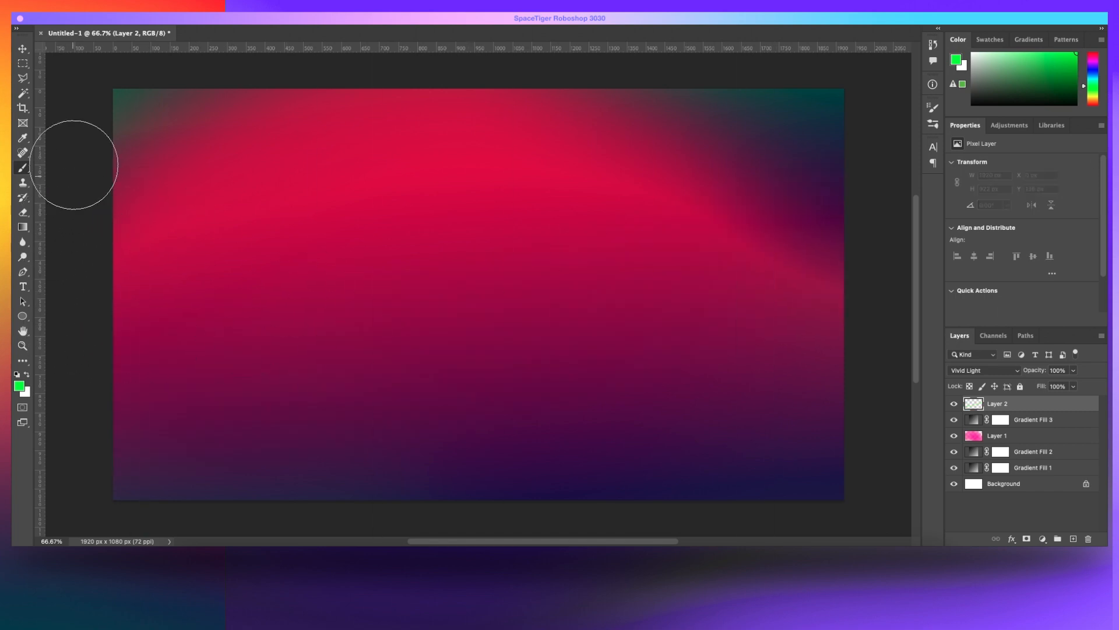
left_click_drag(75, 163, 904, 300)
key("super+z")
mouse_move(70, 93)
left_mouse_down()
mouse_move(757, 318)
mouse_move(754, 395)
mouse_move(806, 341)
mouse_move(58, 231)
left_mouse_up()
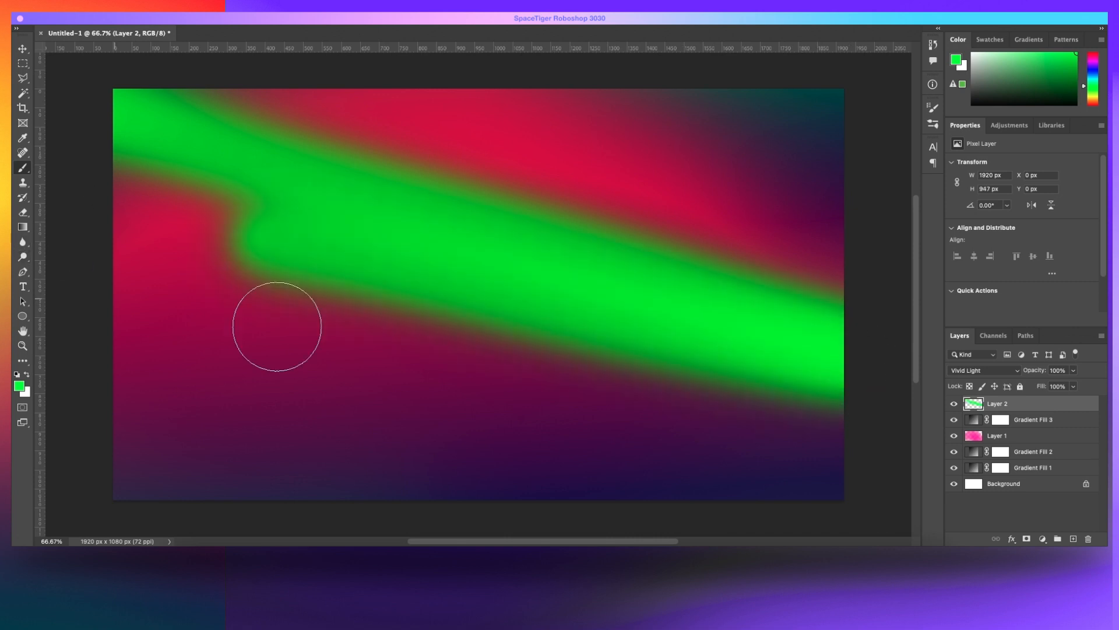
left_click_drag(170, 351, 784, 433)
key("super+z")
mouse_move(210, 367)
left_mouse_down()
mouse_move(649, 445)
mouse_move(560, 484)
left_mouse_up()
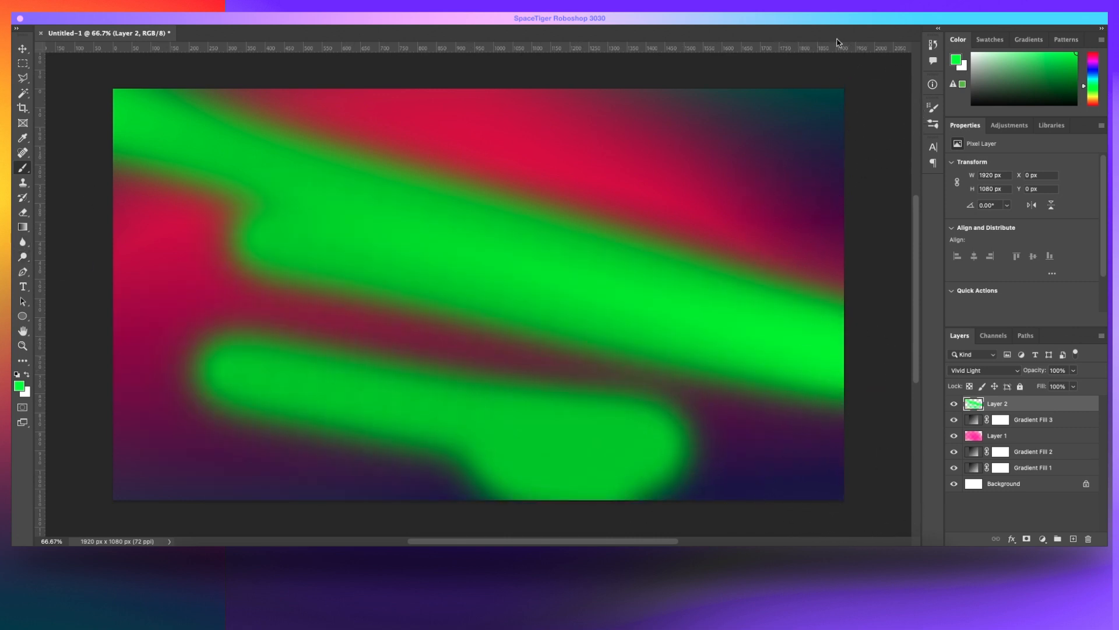
mouse_move(841, 47)
left_mouse_down()
mouse_move(902, 113)
mouse_move(863, 49)
mouse_move(775, 95)
mouse_move(875, 125)
mouse_move(807, 95)
mouse_move(745, 175)
mouse_move(816, 256)
left_mouse_up()
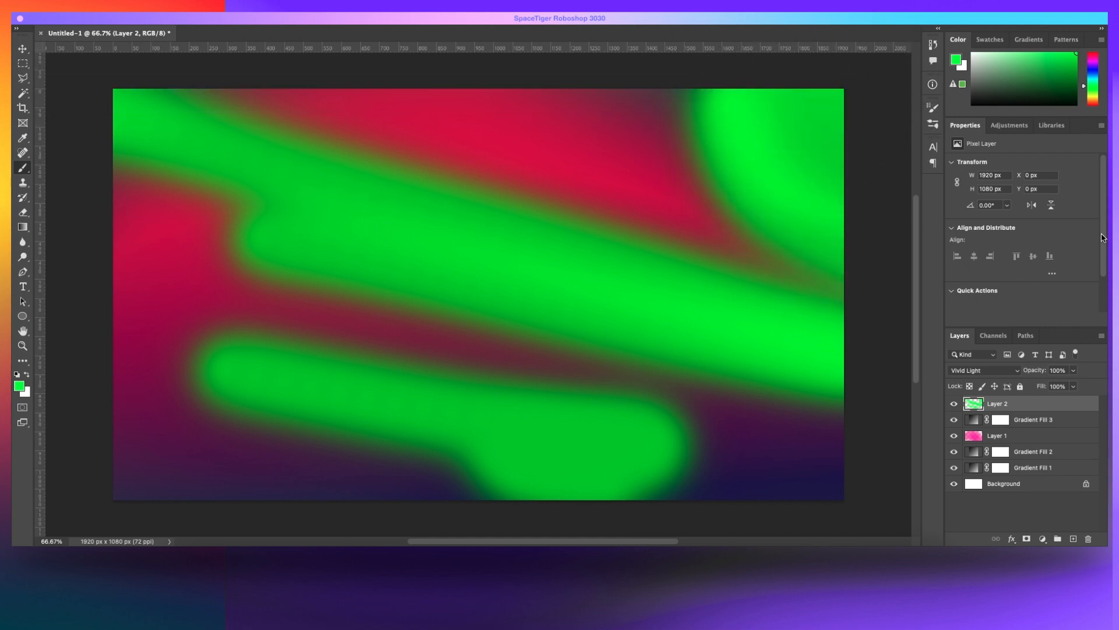
Step: Set the blend mode of the green painted layer to Normal
left_click(996, 372)
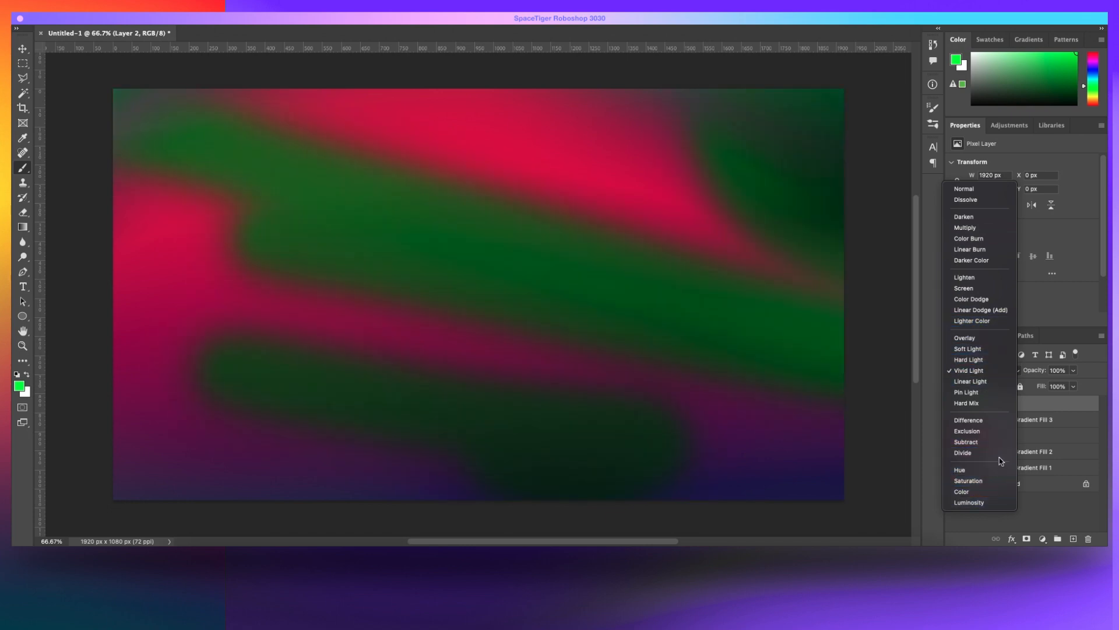
left_click(963, 452)
left_click(970, 370)
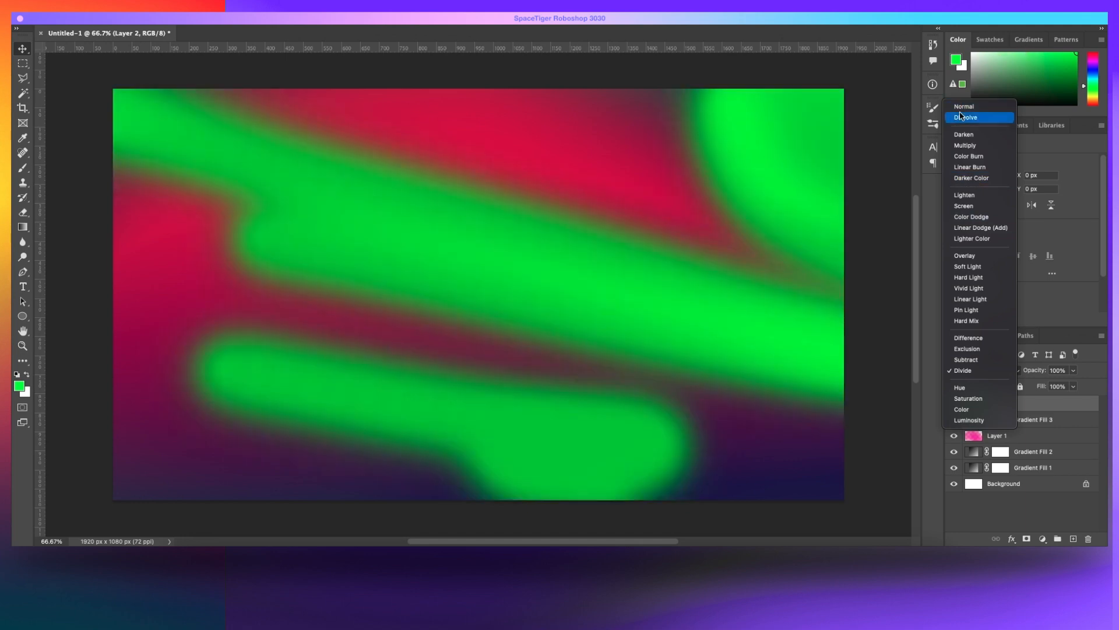
left_click(964, 106)
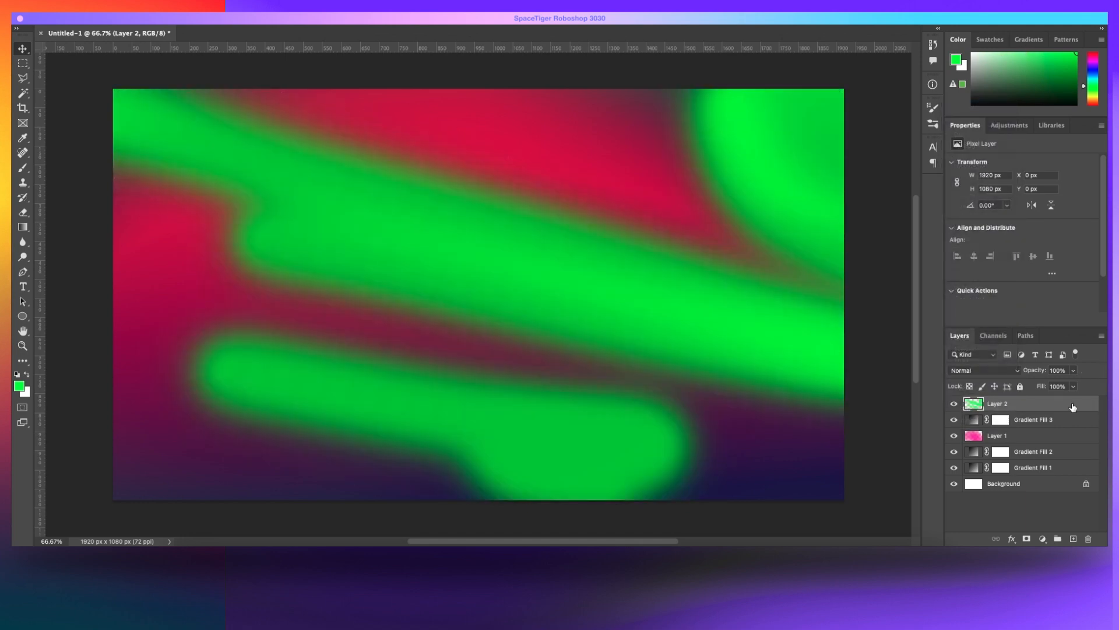
Step: Add a Gradient Overlay to Layer 2 using the Iridescent_09 gradient preset
double_click(1053, 404)
left_click(729, 308)
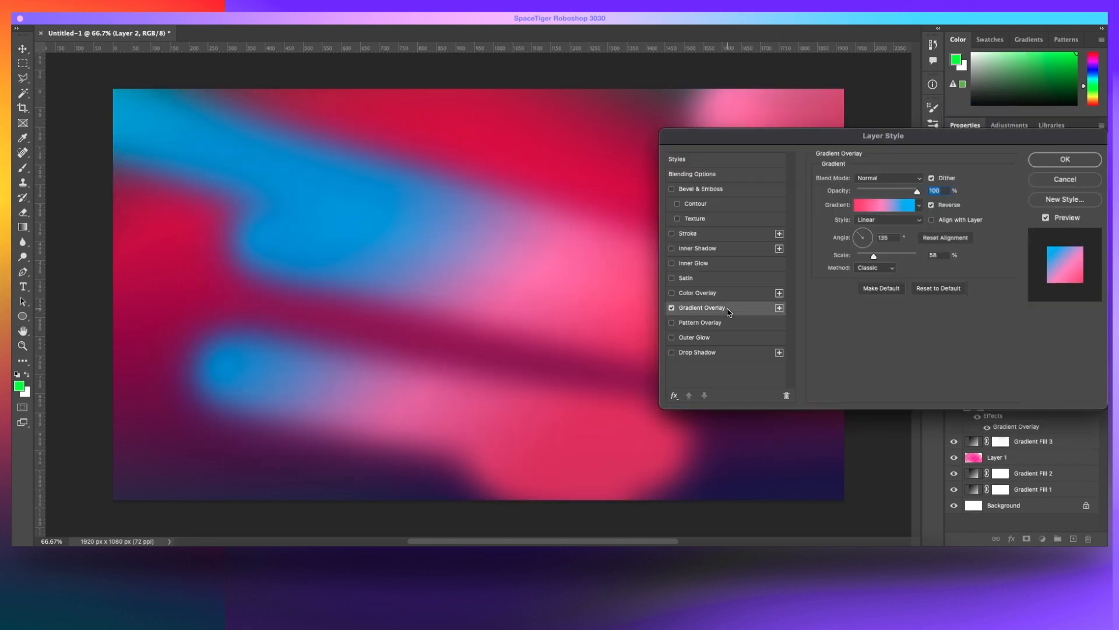
left_click(919, 205)
scroll(934, 333, "down", 2)
scroll(935, 333, "up", 3)
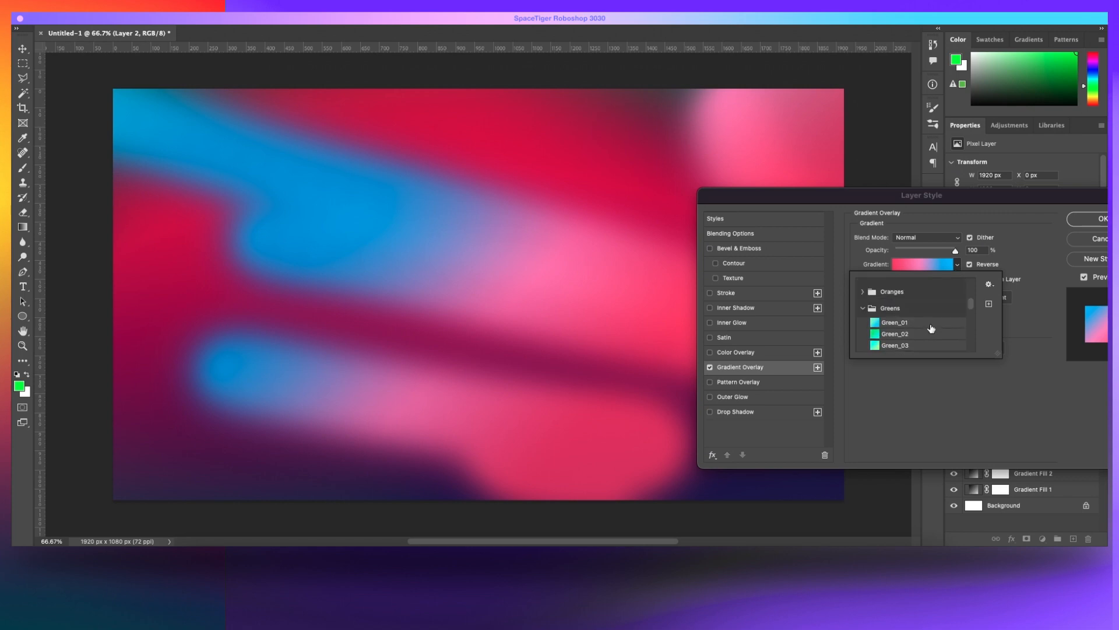
left_click(863, 309)
scroll(872, 312, "down", 2)
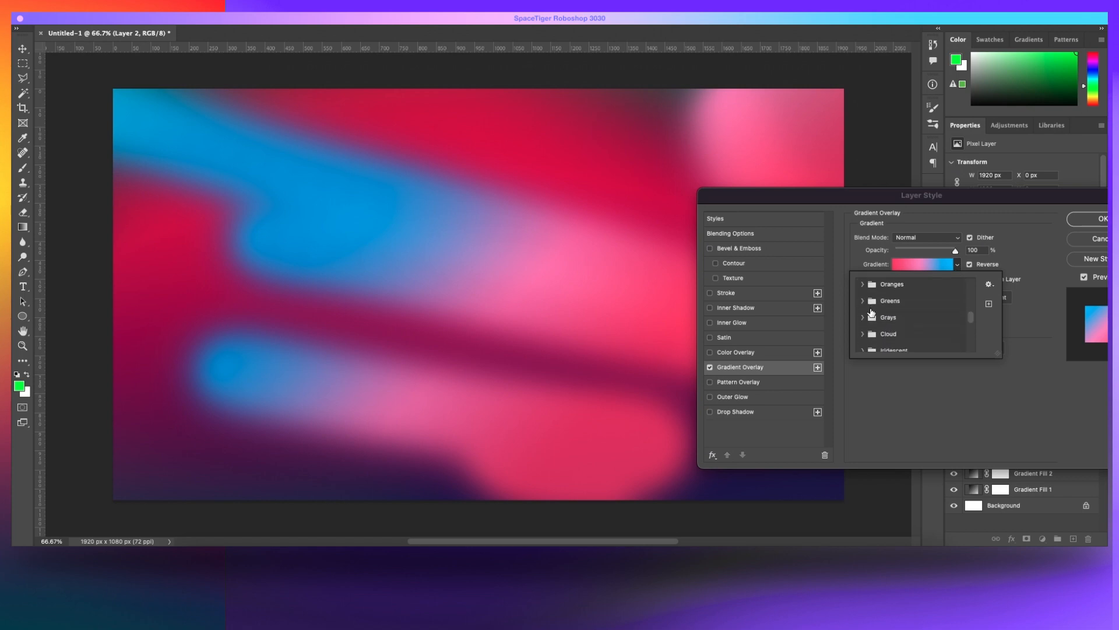
left_click(863, 334)
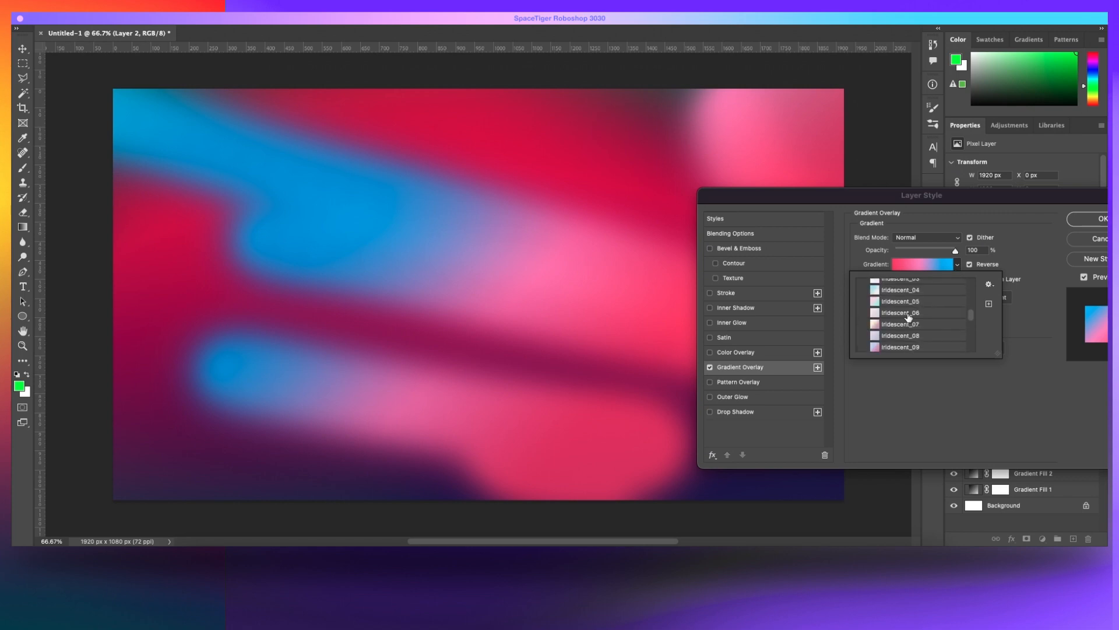
double_click(900, 347)
Step: Turn off Reverse for the Gradient Overlay, set its angle to about 151° and fine-tune its scale
left_click(971, 264)
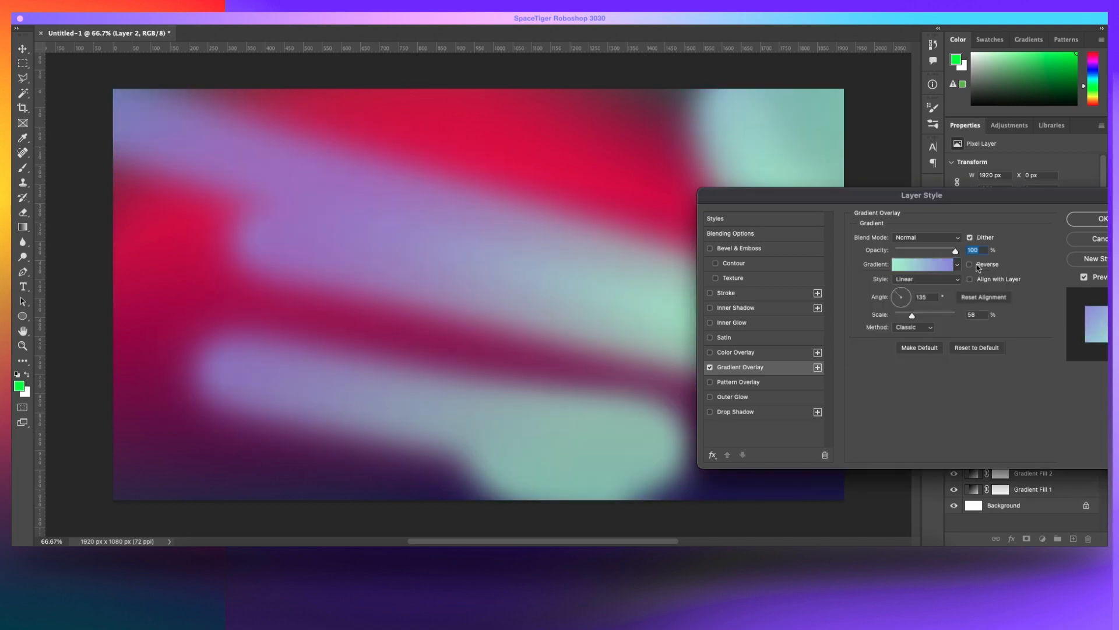
left_click(897, 295)
left_click(920, 315)
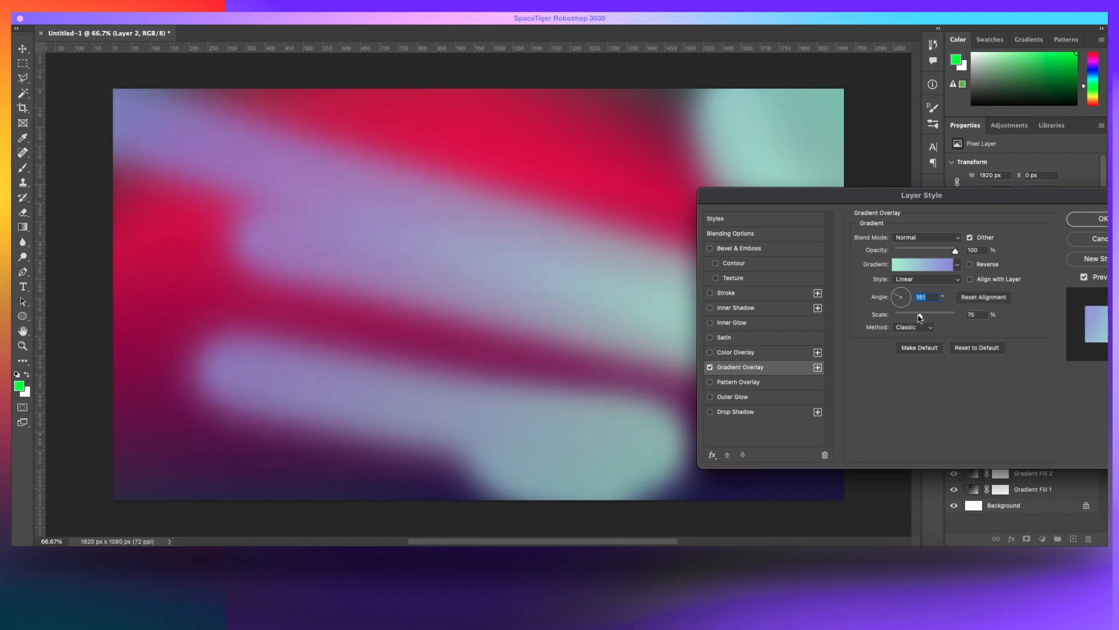
left_click_drag(920, 316, 909, 315)
left_click(1104, 219)
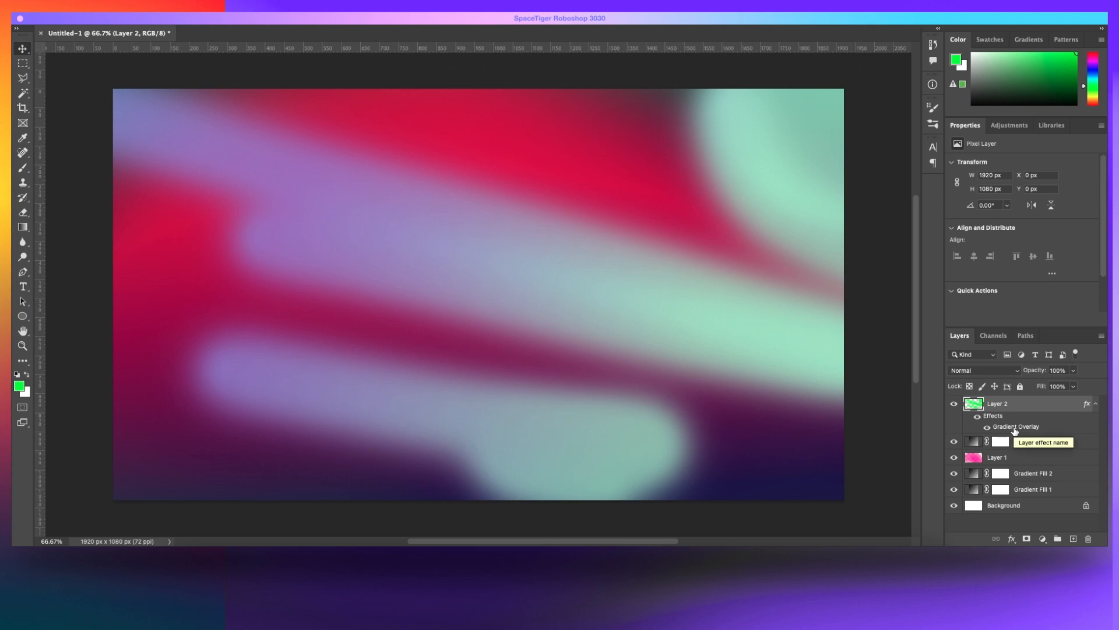
Step: Rasterize Layer 2's layer style so the gradient overlay becomes part of its pixels
right_click(1017, 429)
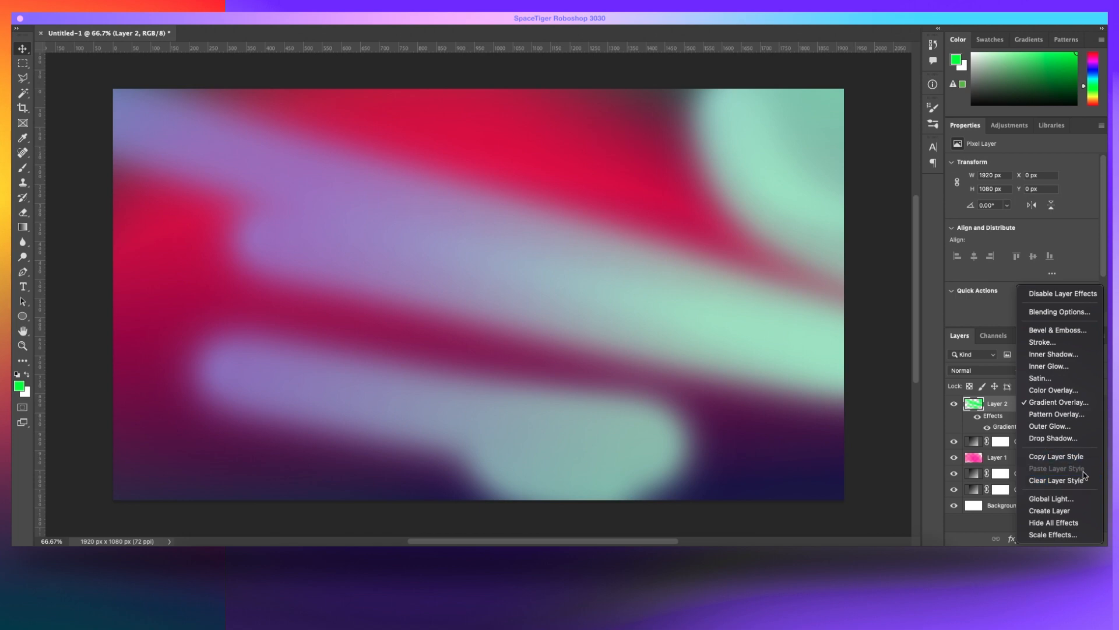
left_click(1061, 460)
right_click(1048, 404)
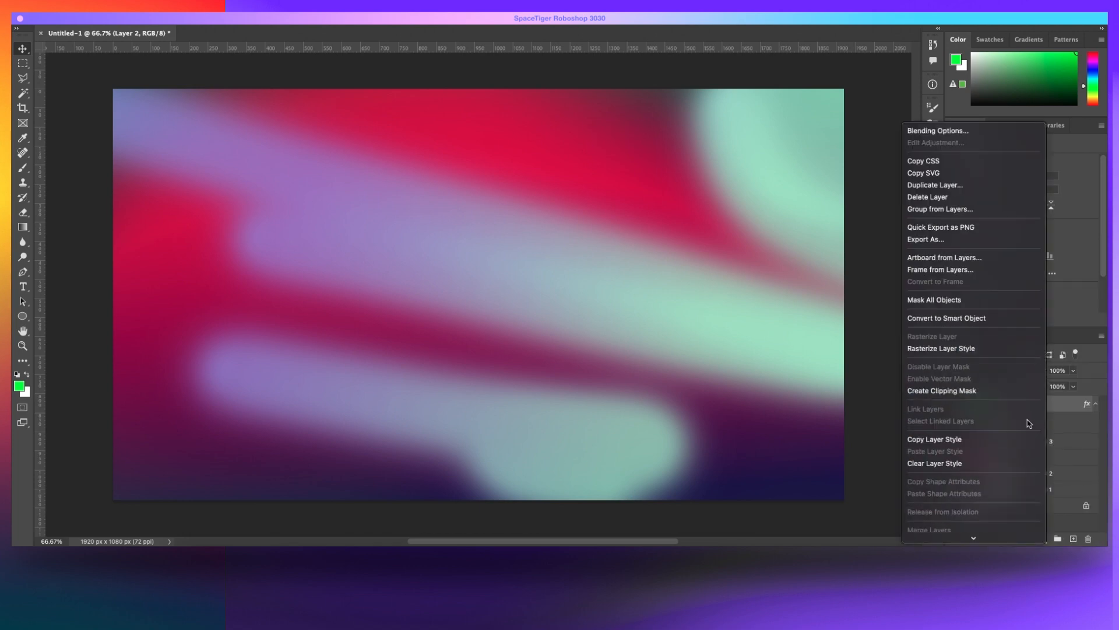
left_click(991, 348)
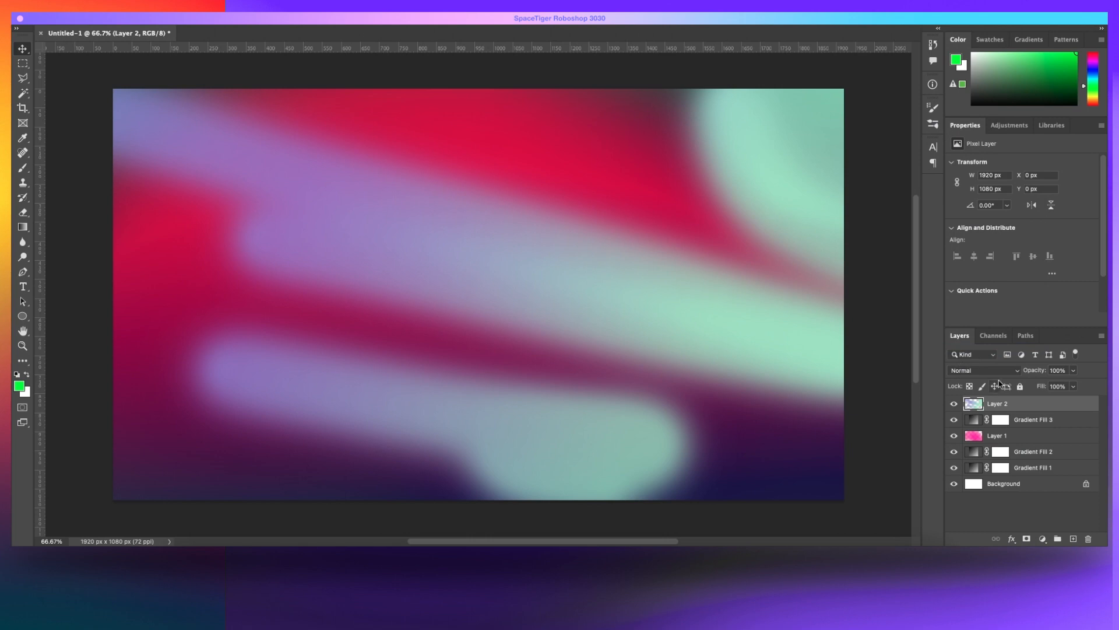
Step: Set the blend mode of the rasterized Layer 2 to Divide
left_click(982, 370)
scroll(1010, 369, "down", 5)
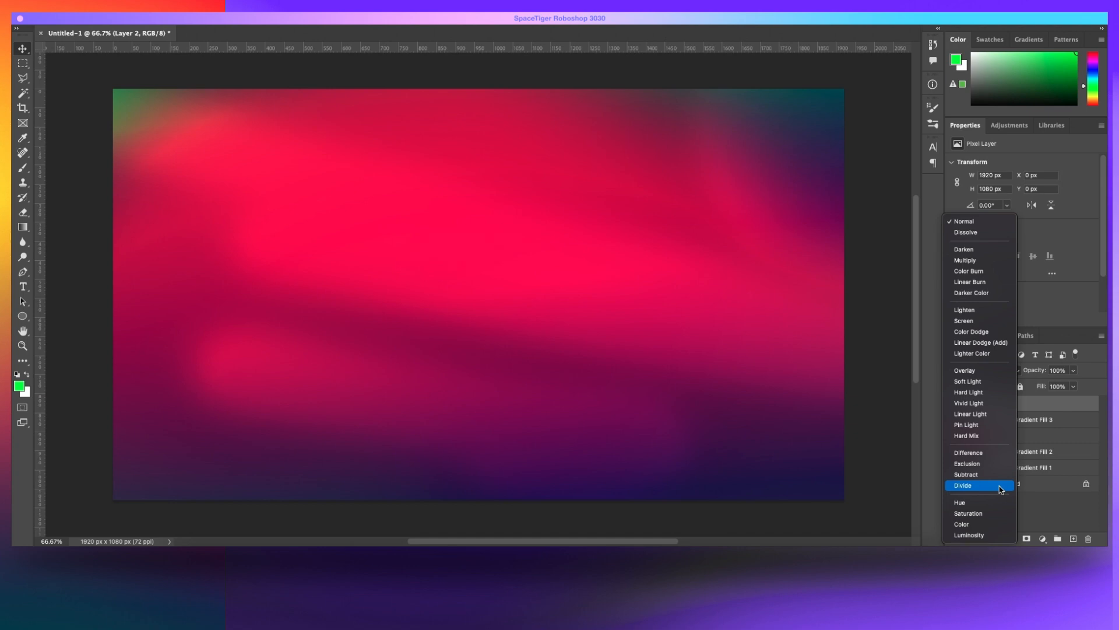
left_click(1001, 488)
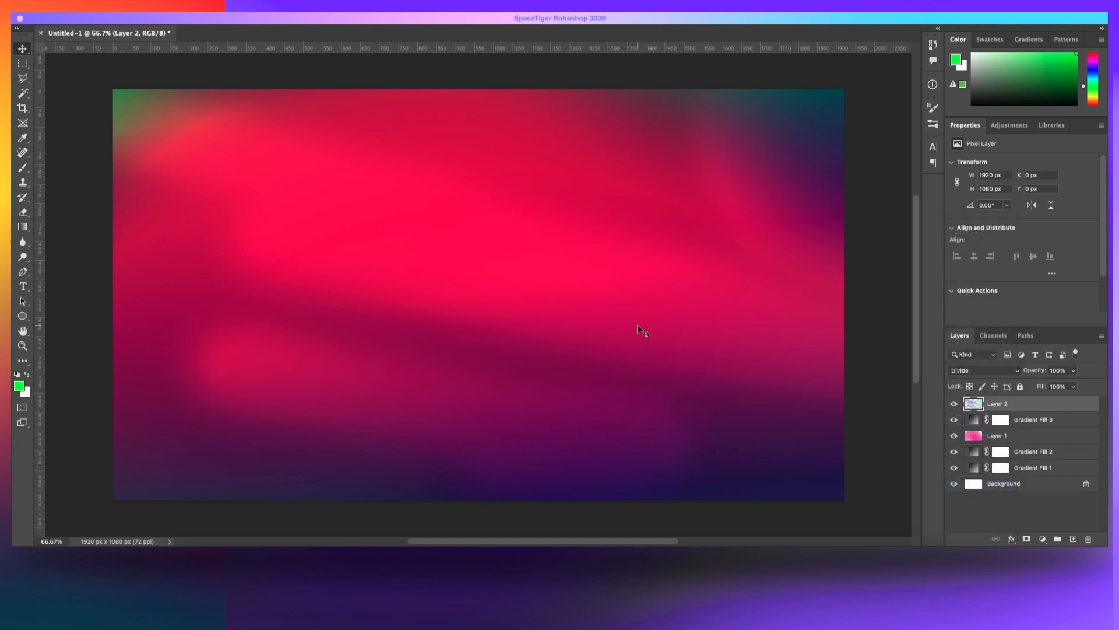
Step: Apply a Gaussian Blur with an increased radius to Layer 2 while checking the preview on the canvas
left_click(274, 18)
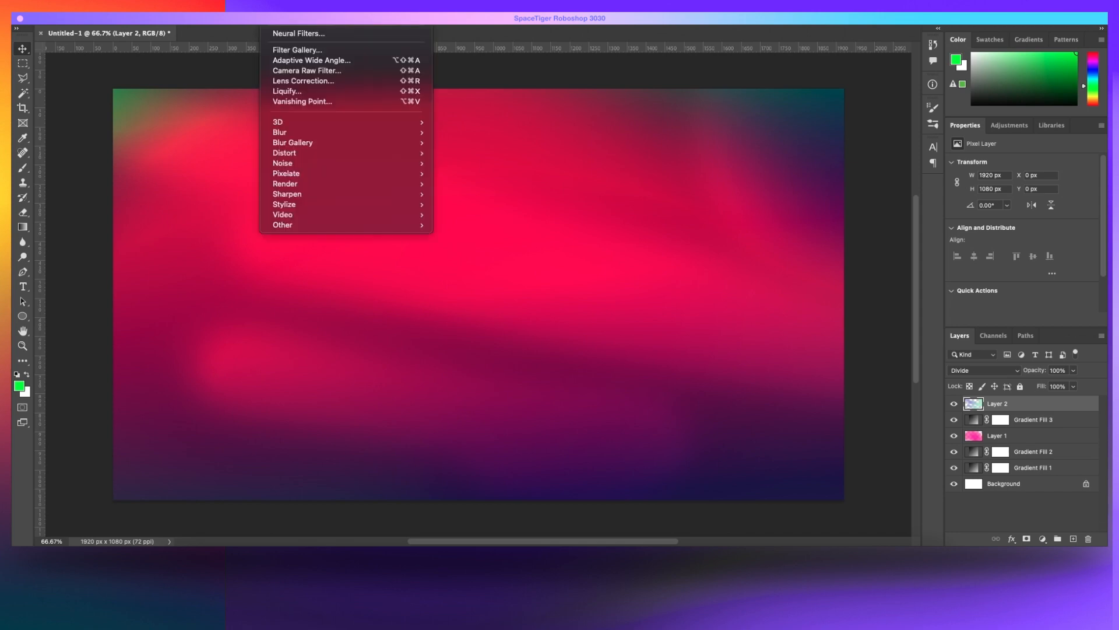
mouse_move(325, 122)
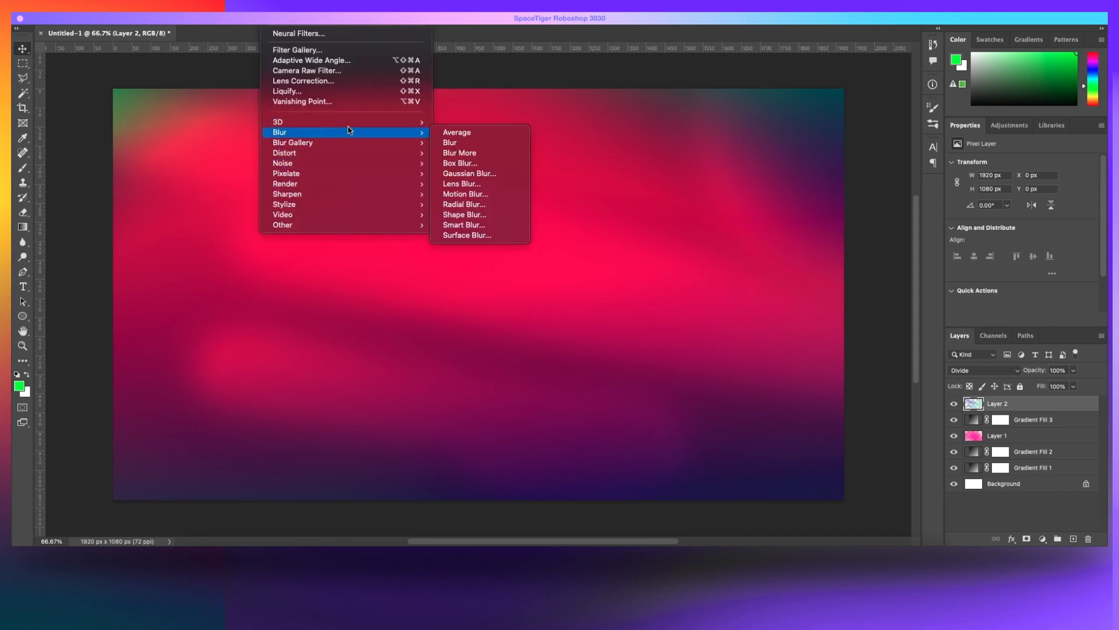
left_click(495, 176)
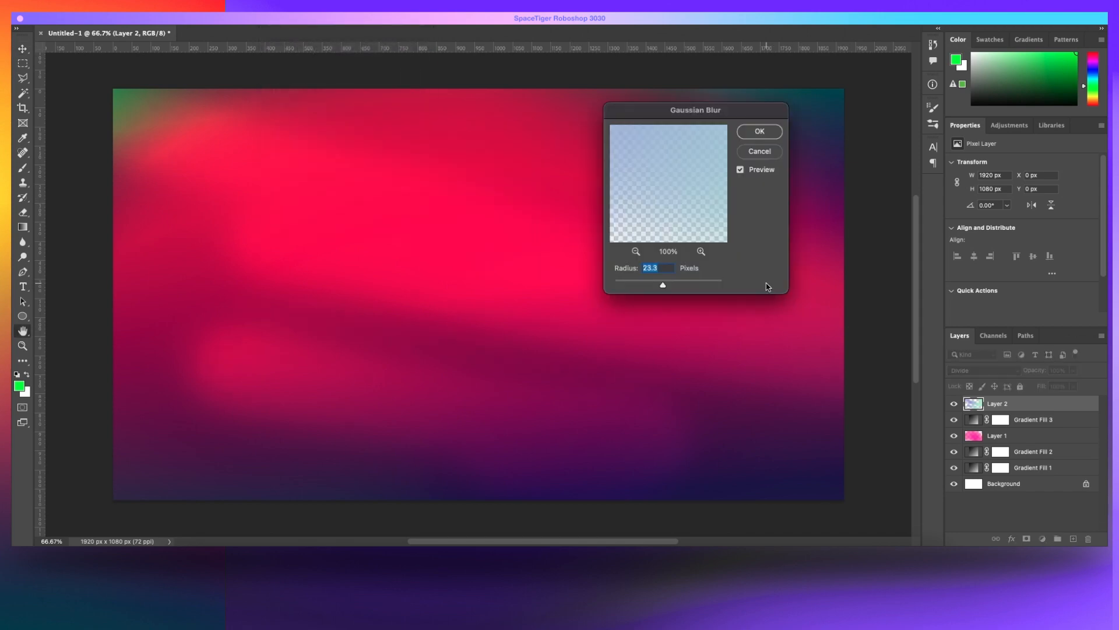
left_click_drag(665, 285, 675, 286)
left_click_drag(695, 108, 851, 171)
left_click_drag(826, 348, 830, 347)
key("Return")
Step: Try shifting Layer 2 to a different position on the canvas
left_click_drag(361, 239, 325, 229)
key("super+z")
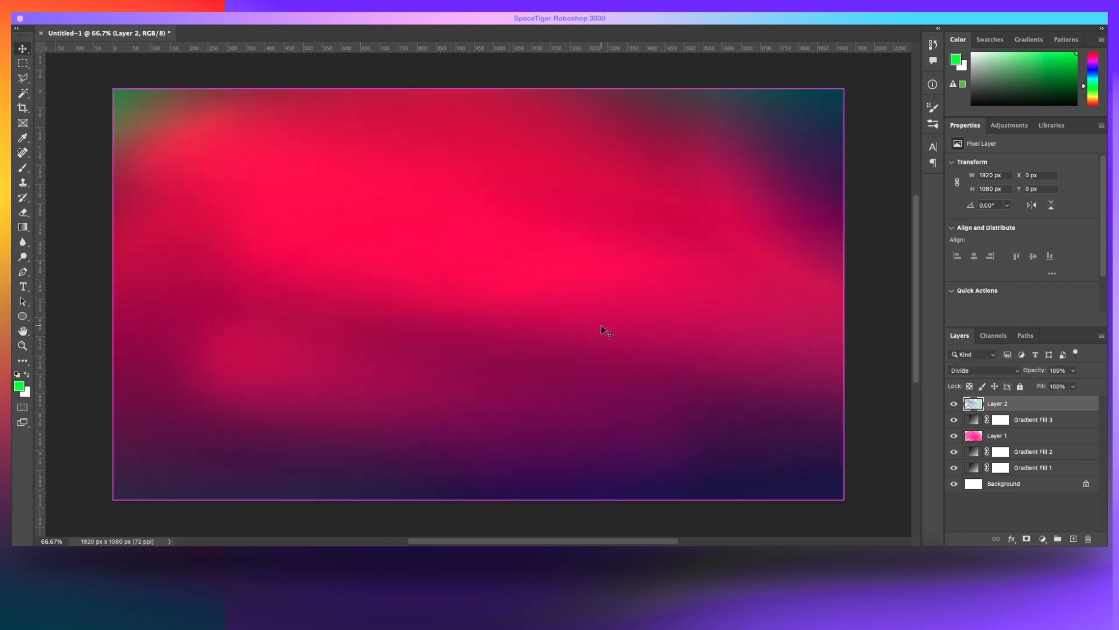
left_click_drag(759, 360, 731, 360)
key("super+z")
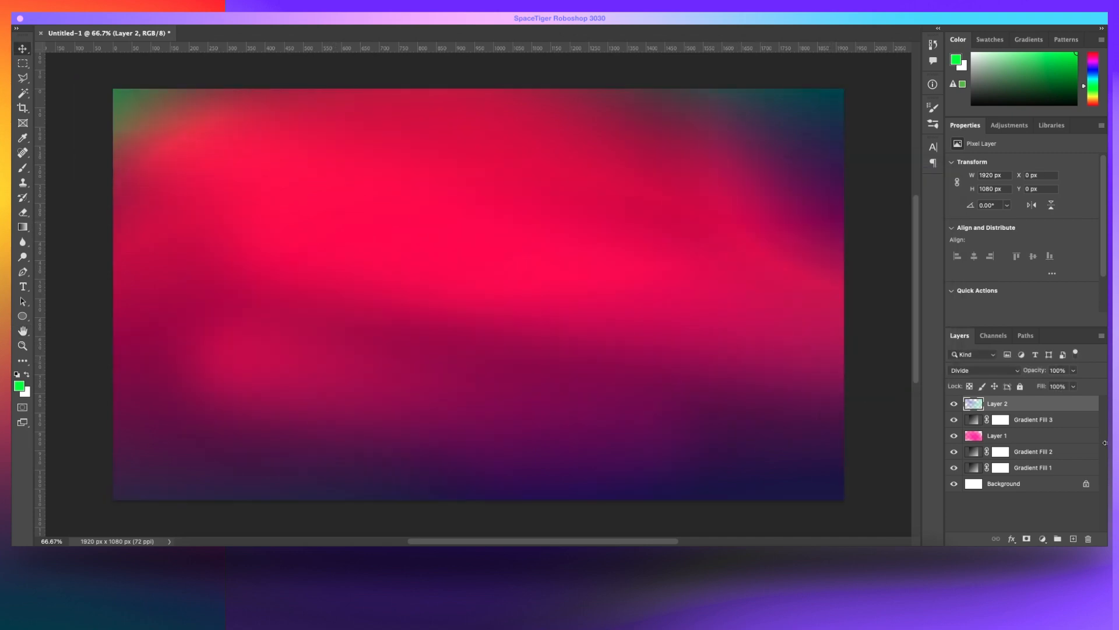
Step: Try shifting the pink painted Layer 1 to a different position
left_click(1031, 420)
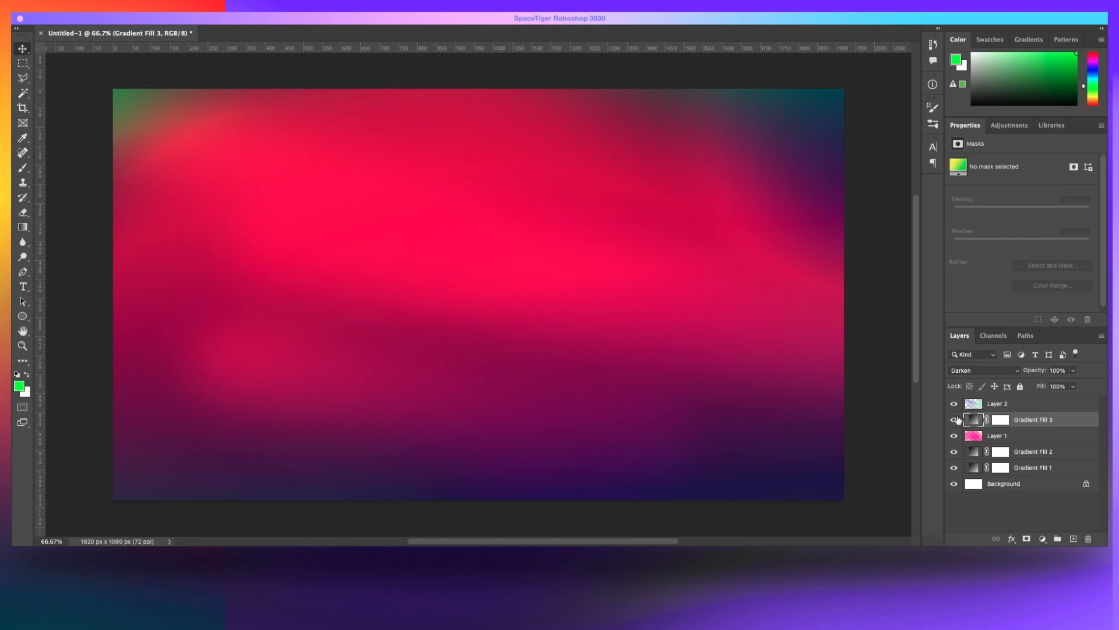
left_click(1016, 437)
left_click_drag(644, 378, 622, 389)
key("super+z")
key("super+z")
left_click_drag(263, 361, 286, 362)
key("super+z")
left_click(1052, 404)
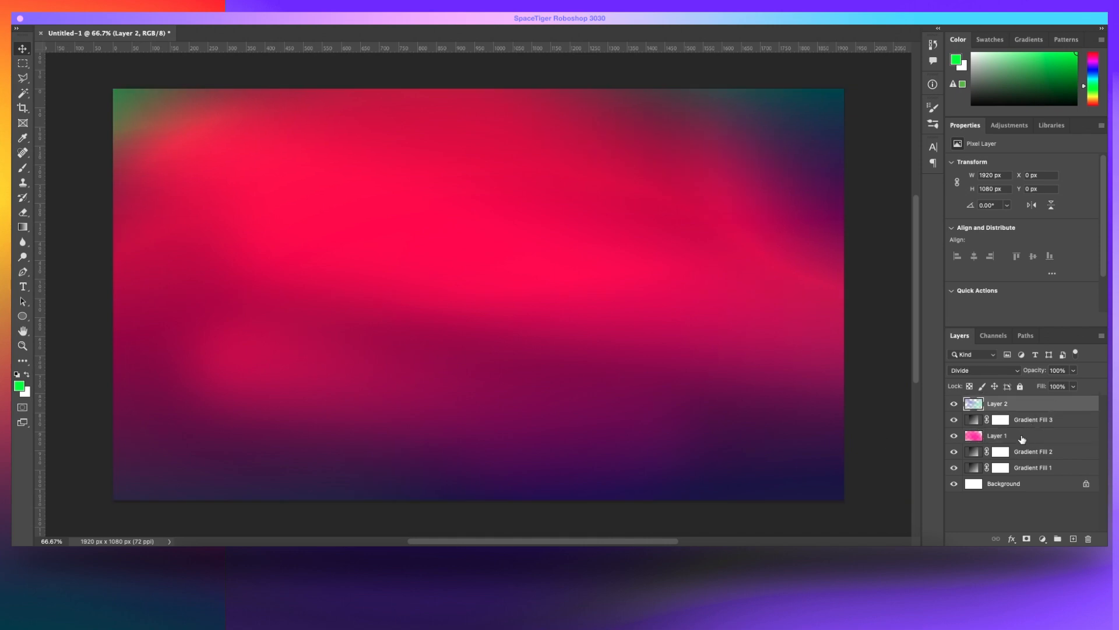
Step: Move Layer 1 slightly to the right by a few pixels
left_click(1022, 439)
left_click(1027, 404)
left_click_drag(564, 402, 560, 401)
left_click(1038, 436)
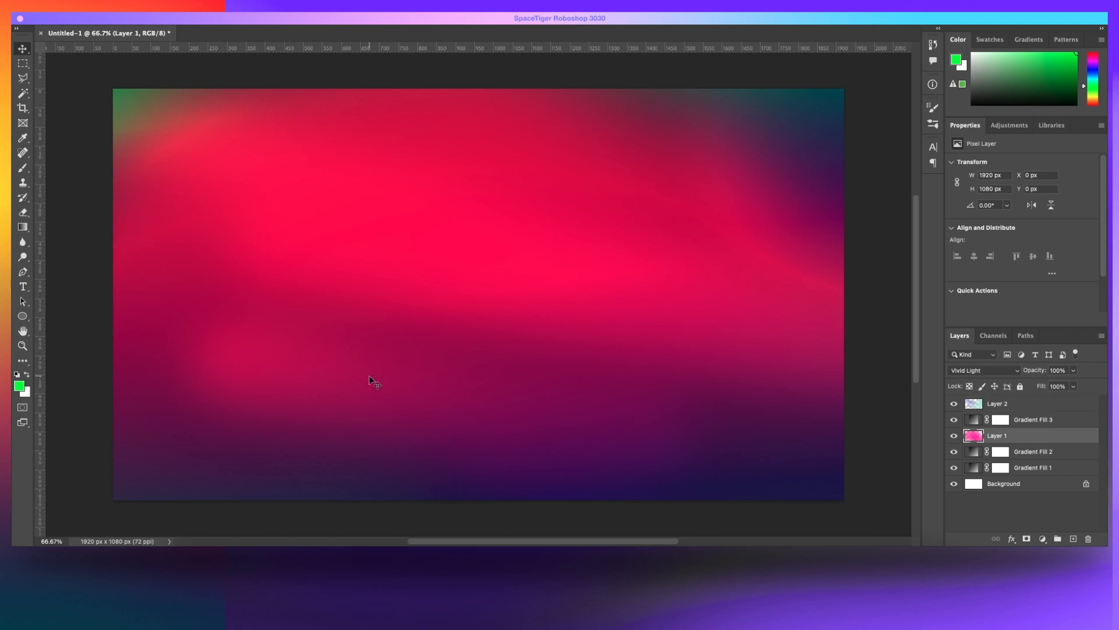
left_click_drag(369, 377, 377, 380)
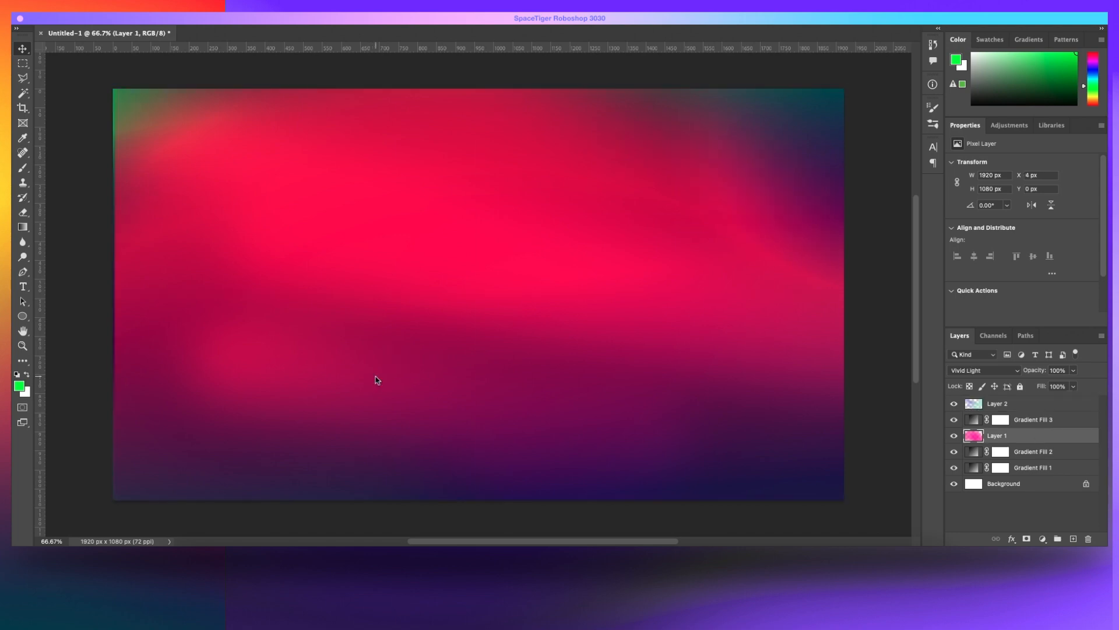
key("Right")
key("Right")
key("Right")
key("Right")
key("Right")
Step: Toggle the visibility of Gradient Fill 1 and Gradient Fill 2 off and on to compare their effect on the image
left_click(1029, 403)
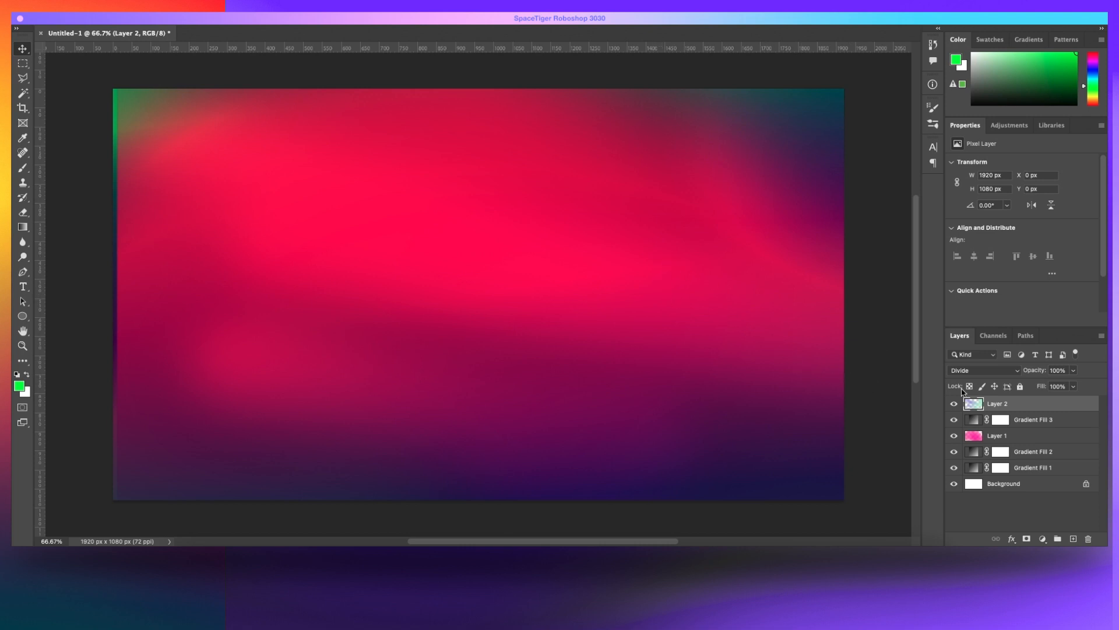
left_click(955, 468)
left_click(955, 468)
left_click(954, 452)
left_click(953, 453)
Step: Try toggling Reverse on Gradient Fill 2 and rotating its gradient angle to about -68°, and discard the changes
double_click(972, 453)
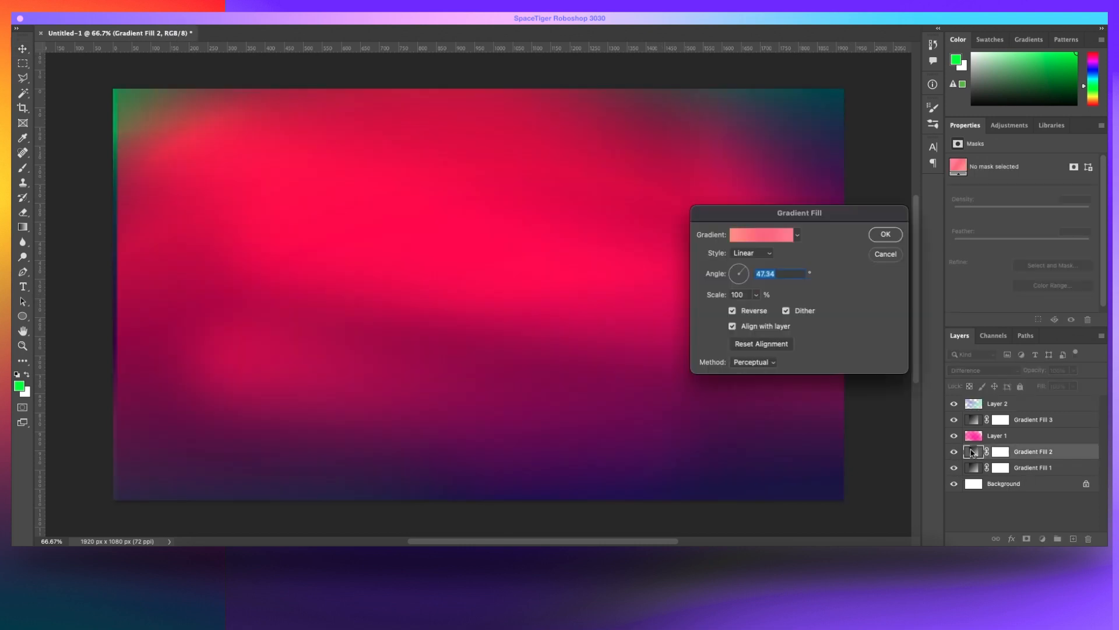
left_click(758, 313)
left_click(758, 313)
mouse_move(746, 271)
left_mouse_down()
mouse_move(733, 269)
mouse_move(729, 291)
mouse_move(738, 283)
mouse_move(755, 295)
mouse_move(751, 284)
left_mouse_up()
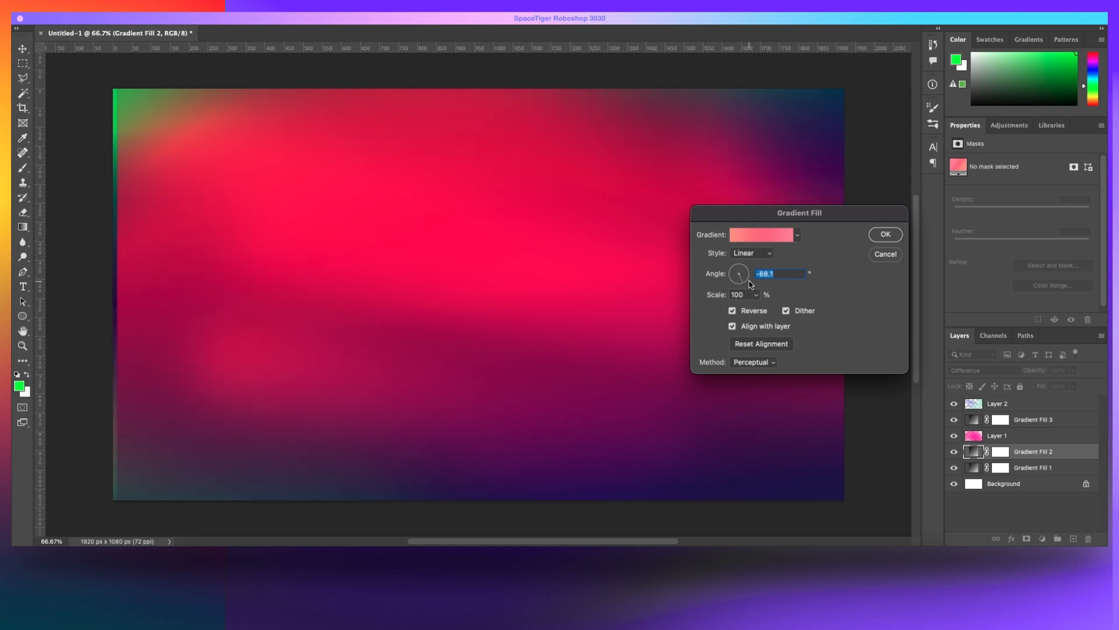
left_click(879, 259)
Step: Set the blend mode of Gradient Fill 2 to Divide
left_click(998, 371)
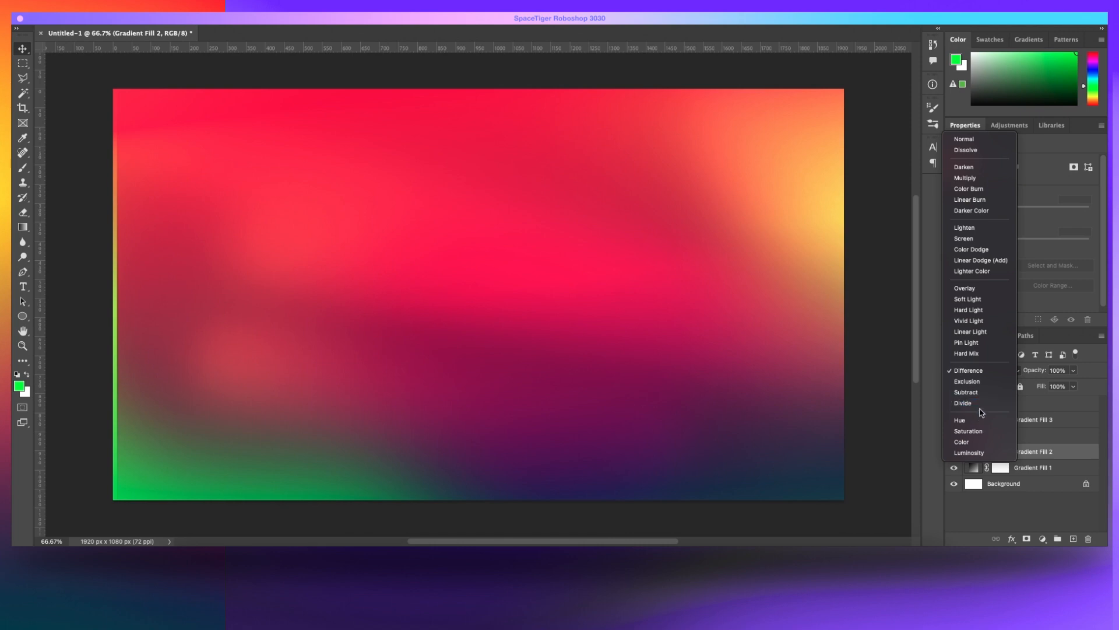
left_click(981, 410)
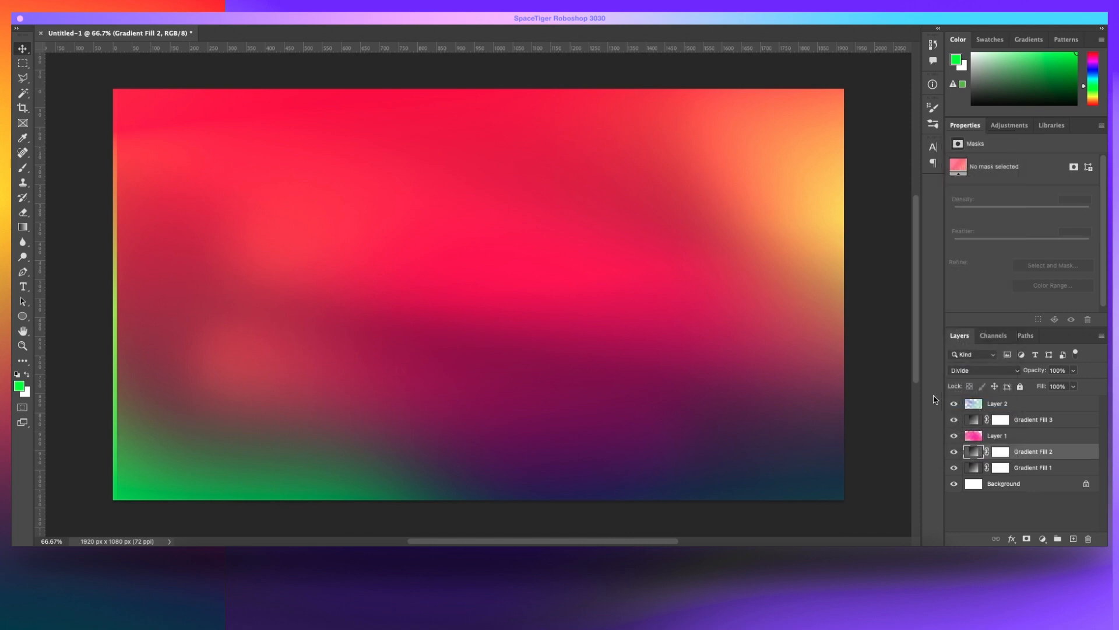
Step: Add a Vibrance adjustment layer above Layer 2 with Vibrance +36 and Saturation +14, and compare the image with and without it
left_click(1029, 405)
left_click(1042, 538)
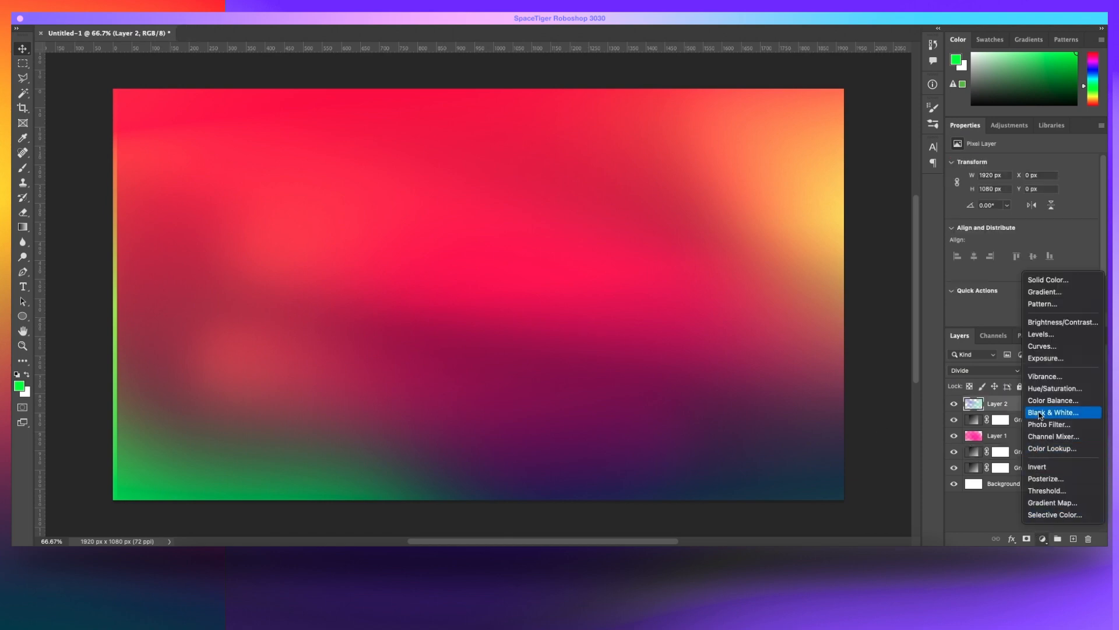
left_click(1045, 376)
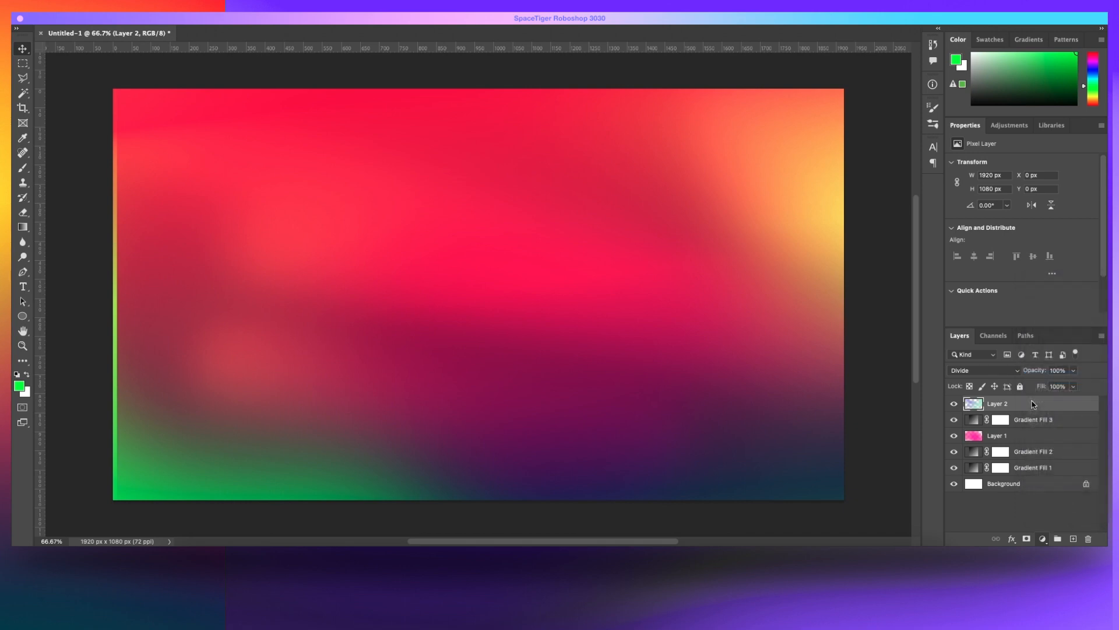
left_click_drag(1024, 176, 1047, 180)
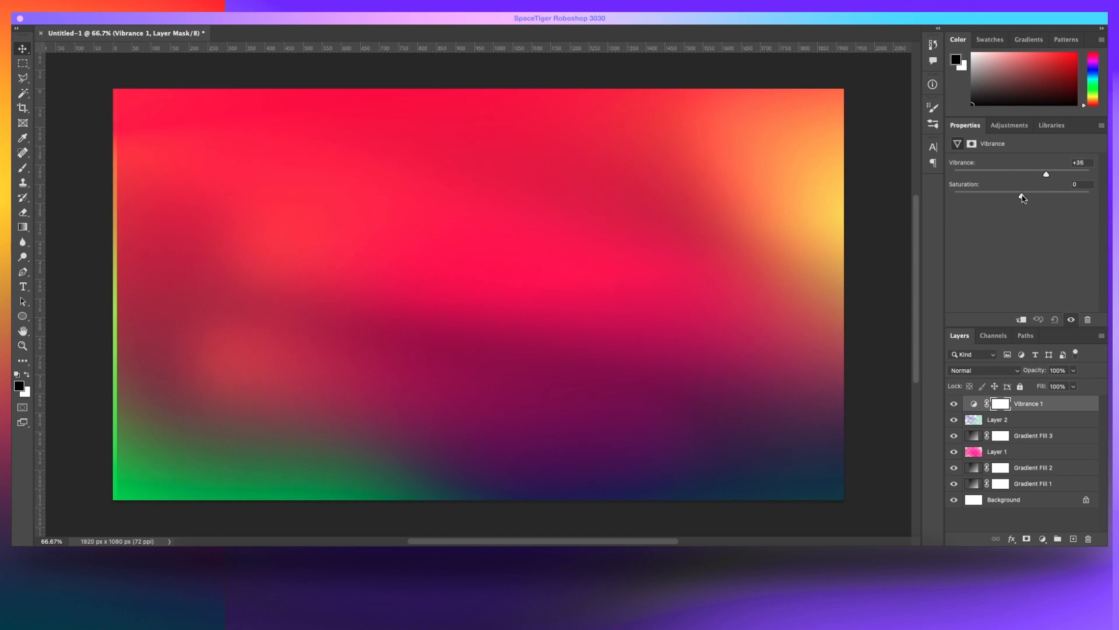
mouse_move(1026, 199)
left_mouse_down()
mouse_move(1078, 198)
mouse_move(1009, 198)
mouse_move(1069, 198)
mouse_move(1009, 201)
mouse_move(1035, 200)
left_mouse_up()
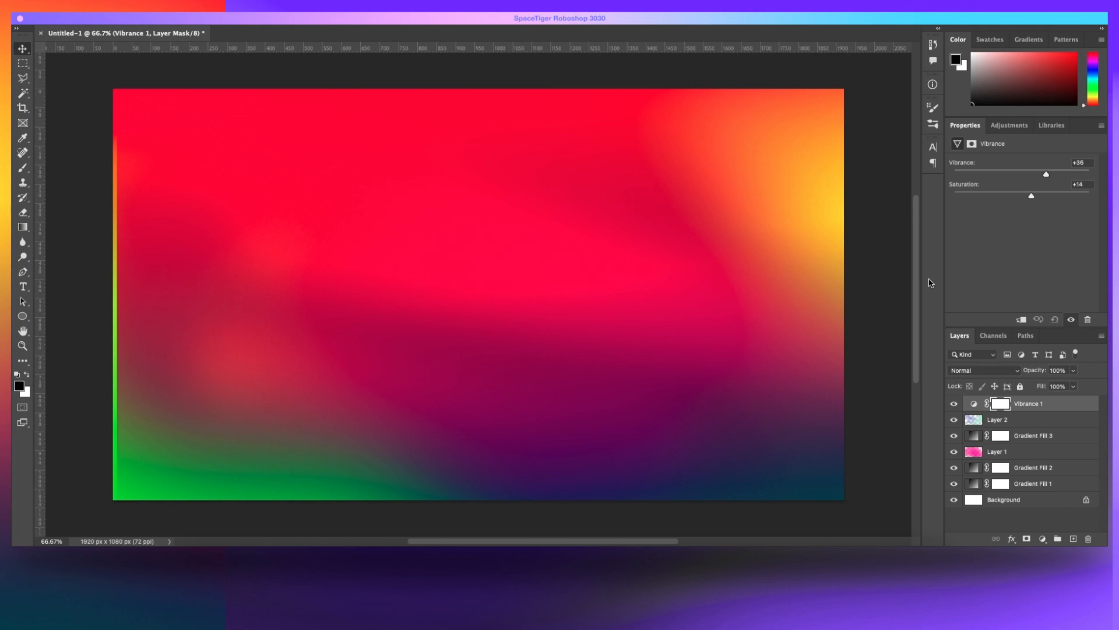
left_click(955, 405)
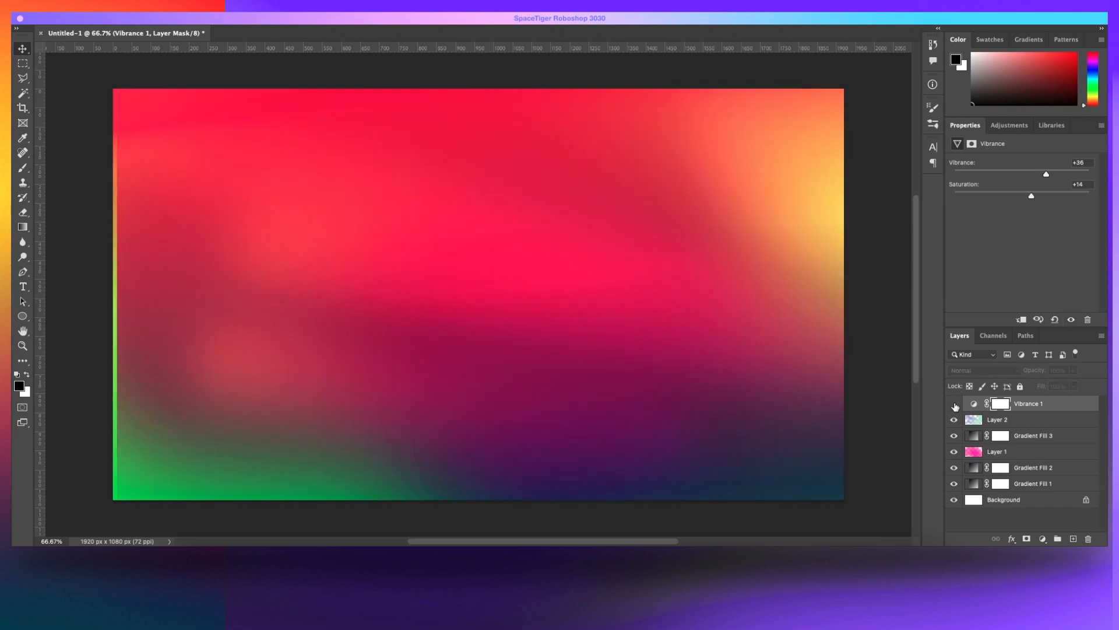
left_click(954, 404)
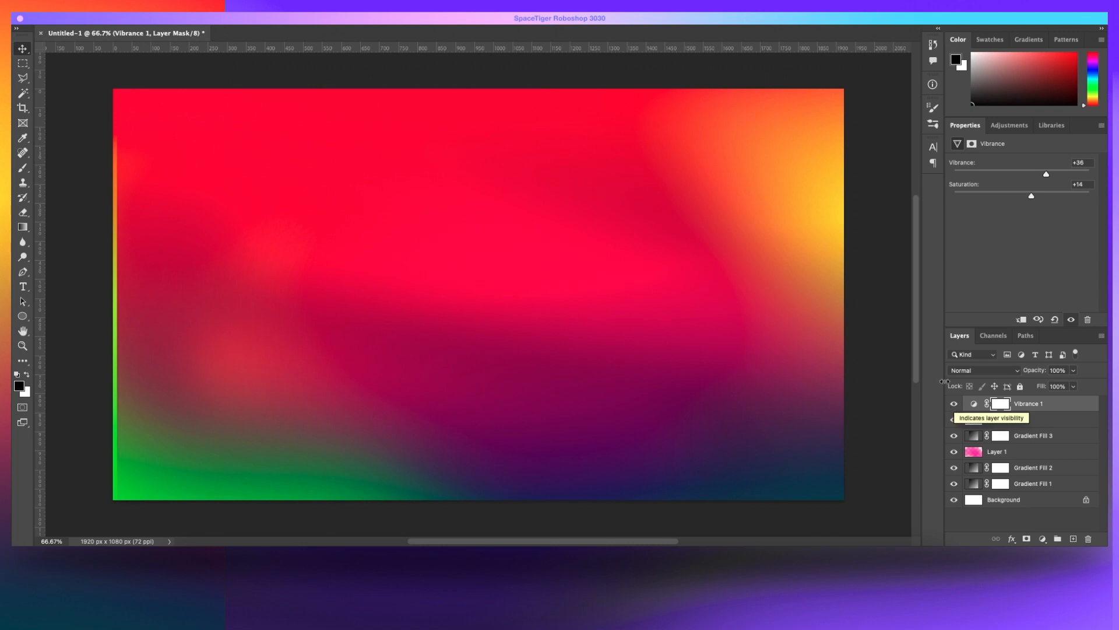